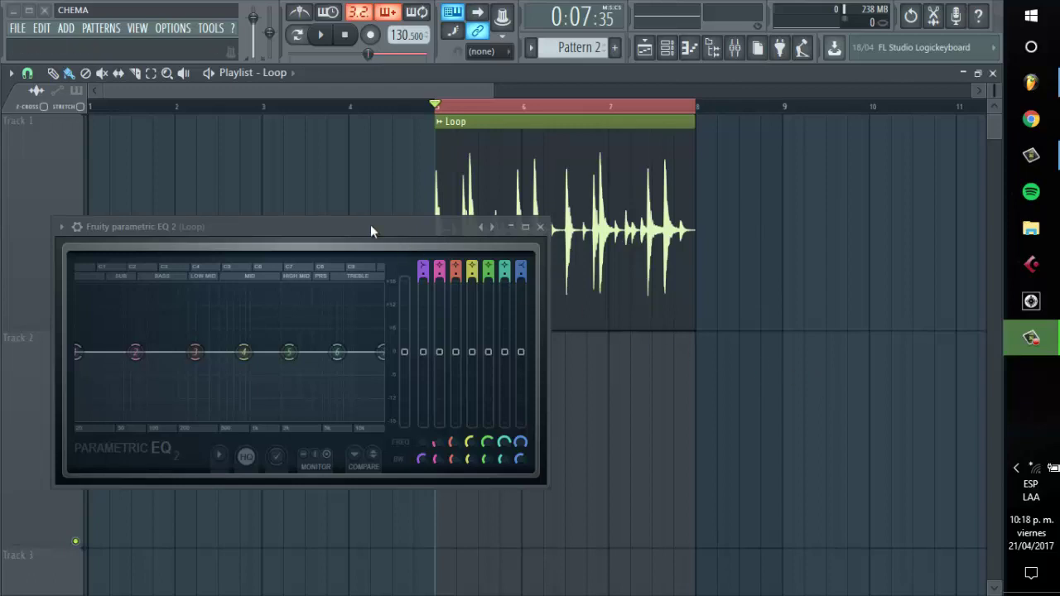
pyautogui.moveTo(351, 230); pyautogui.dragTo(478, 229)
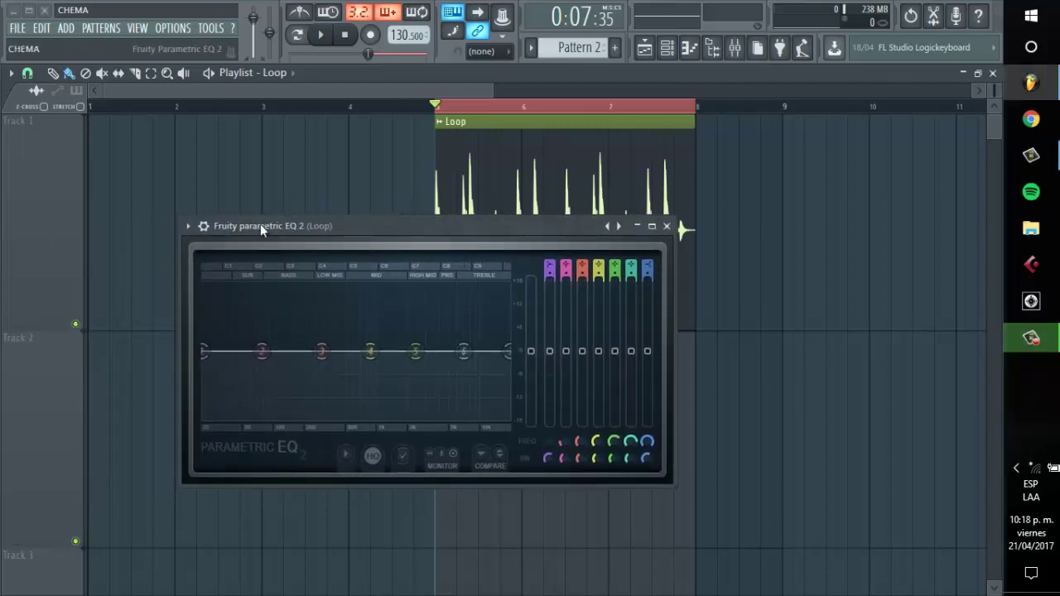
pyautogui.moveTo(260, 223); pyautogui.dragTo(382, 231)
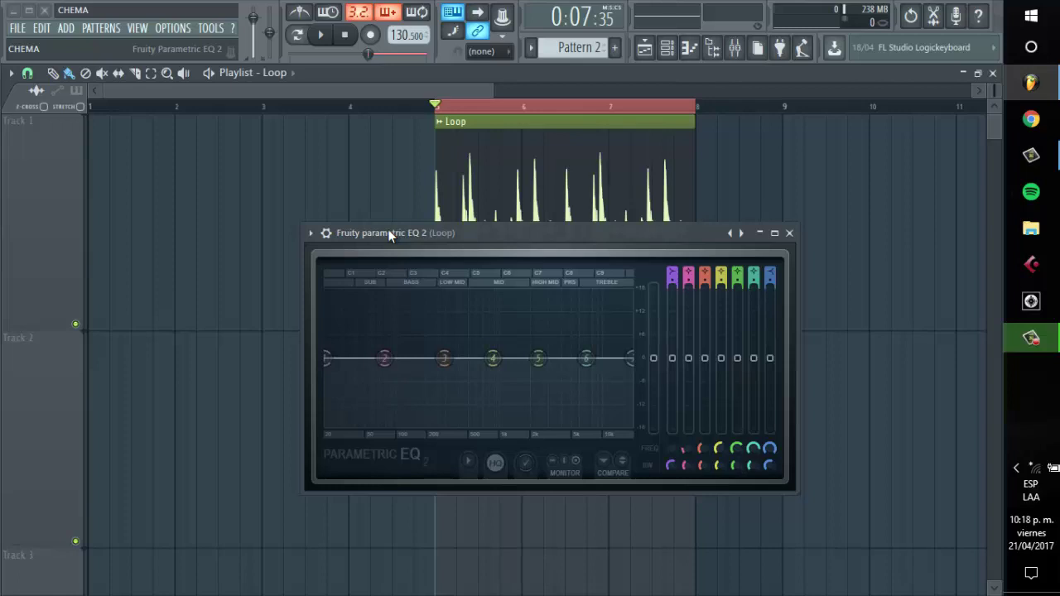
pyautogui.moveTo(391, 236); pyautogui.dragTo(360, 189)
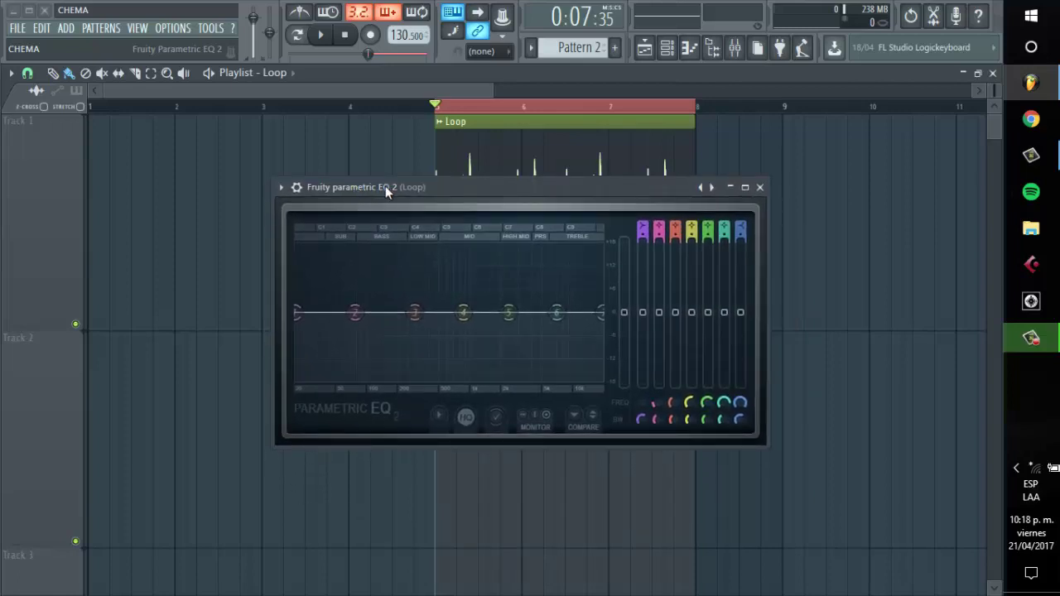
pyautogui.moveTo(386, 186); pyautogui.dragTo(361, 178)
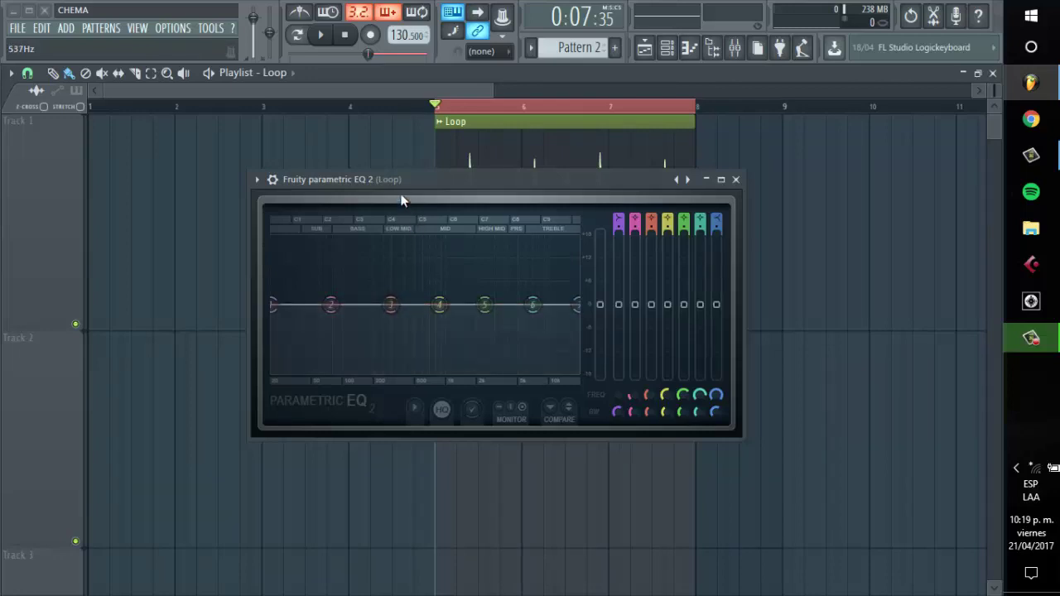
pyautogui.moveTo(414, 180)
pyautogui.mouseDown()
pyautogui.moveTo(367, 181)
pyautogui.moveTo(424, 178)
pyautogui.moveTo(422, 170)
pyautogui.mouseUp()
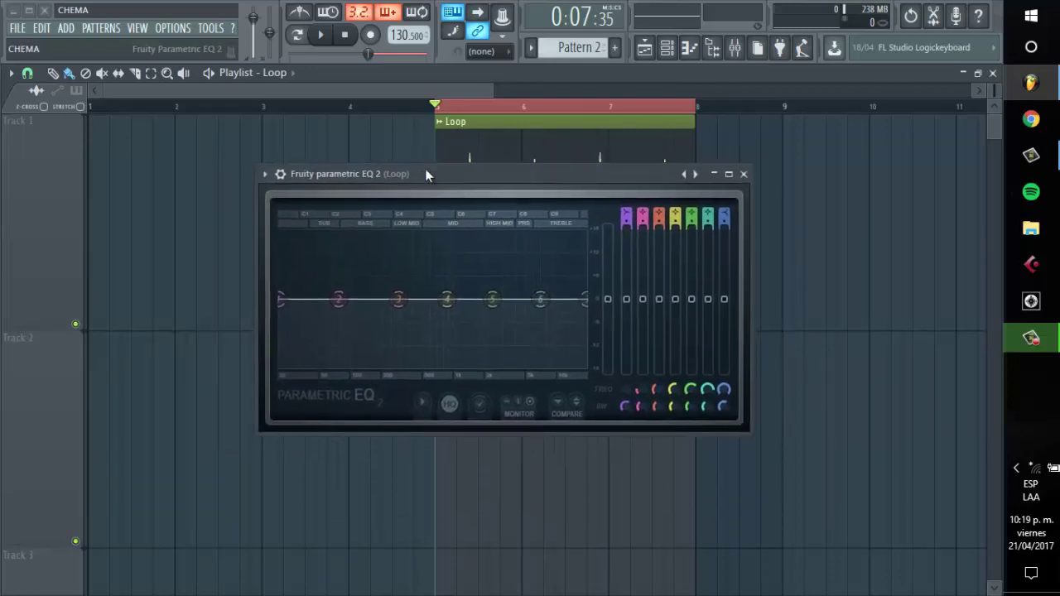
# Play the drum loop in short bursts to watch its frequency spectrum in Fruity Parametric EQ 2.
pyautogui.click(321, 34)
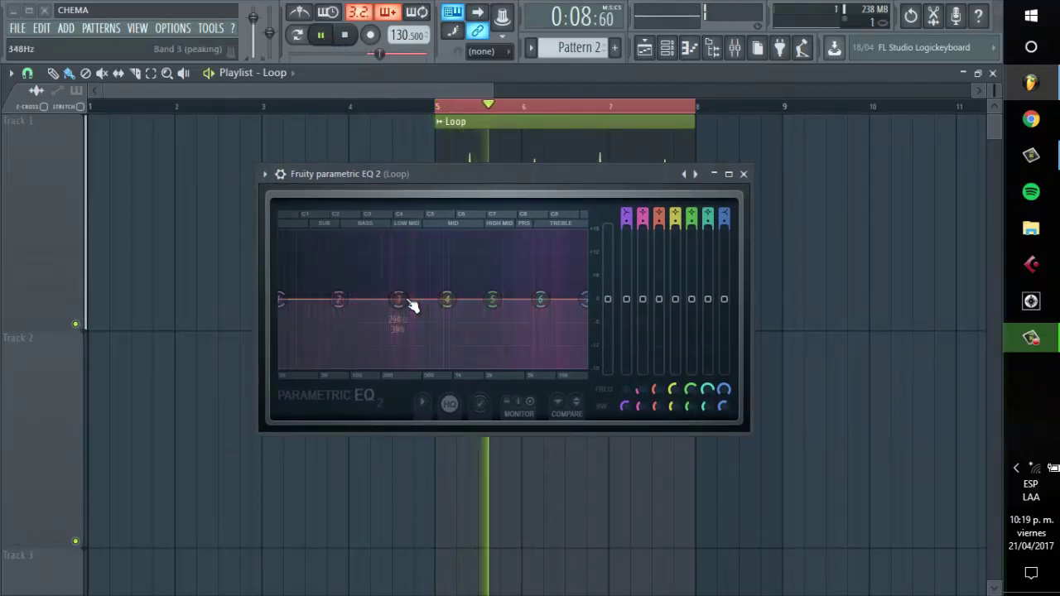
pyautogui.press('space')
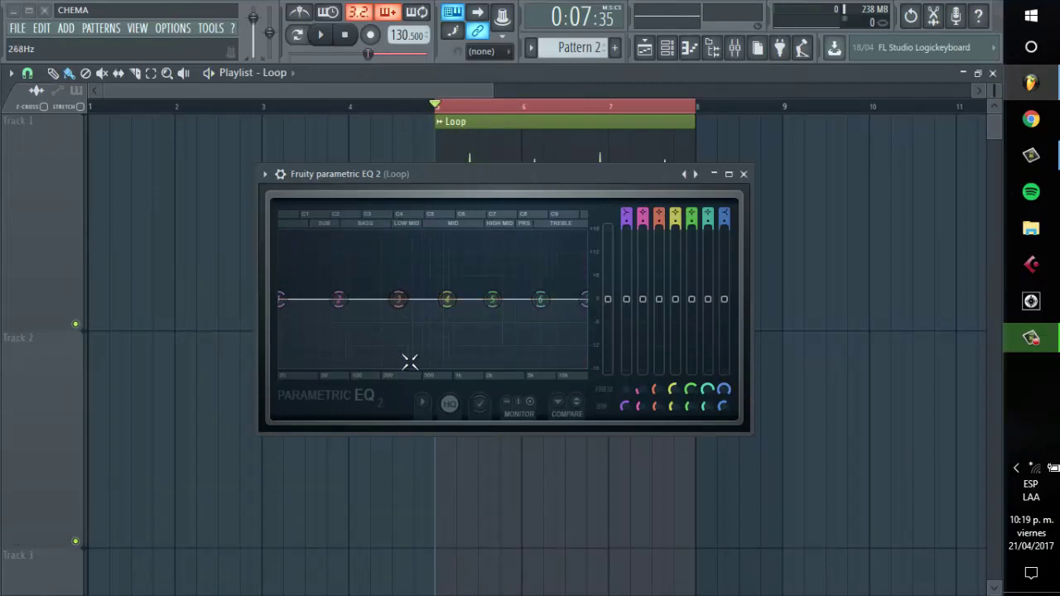
pyautogui.press('space')
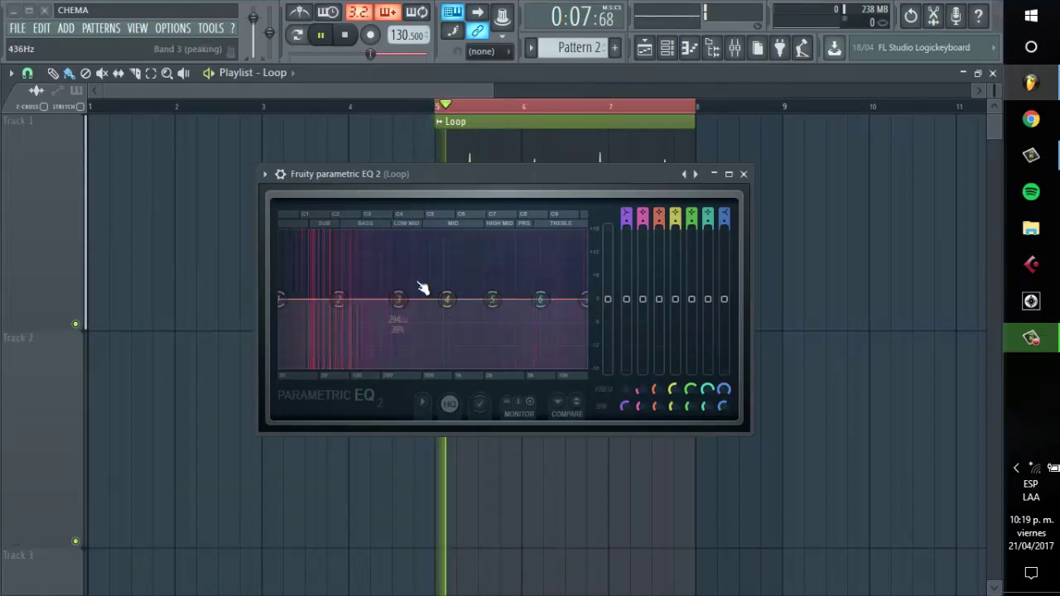
pyautogui.press('space')
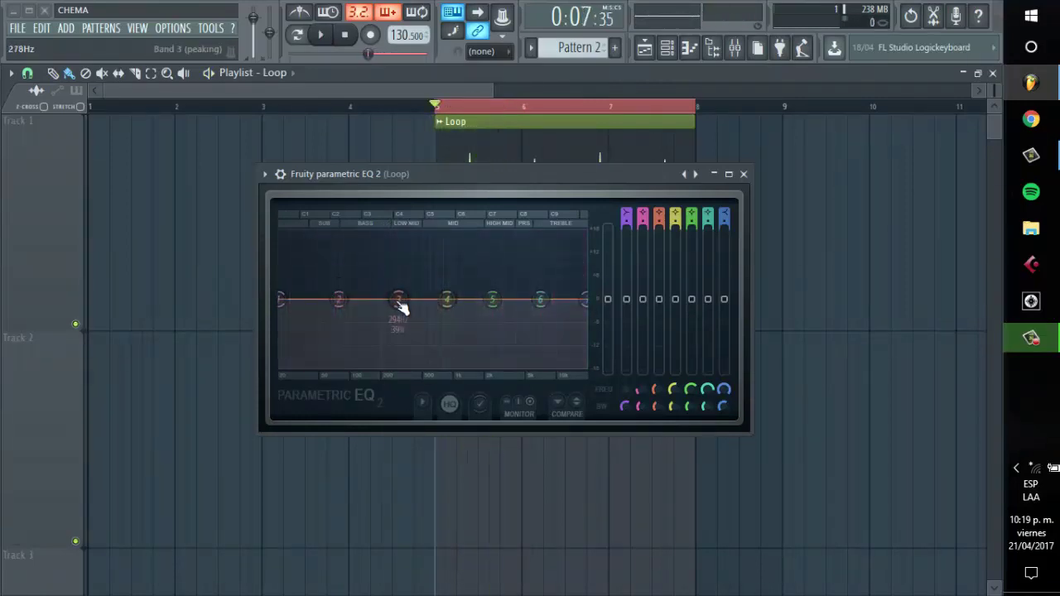
# Try narrowing and shifting EQ band 3 while the loop plays, and undo the change.
pyautogui.moveTo(395, 300); pyautogui.dragTo(403, 308)
pyautogui.scroll(-1, 403, 308)
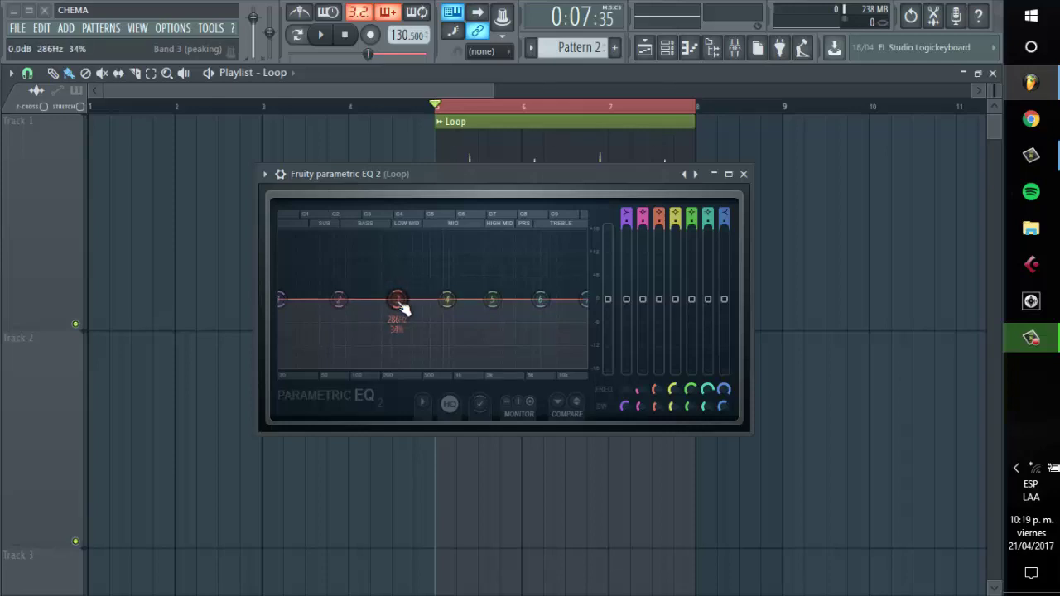
pyautogui.scroll(-1, 403, 309)
pyautogui.press('space')
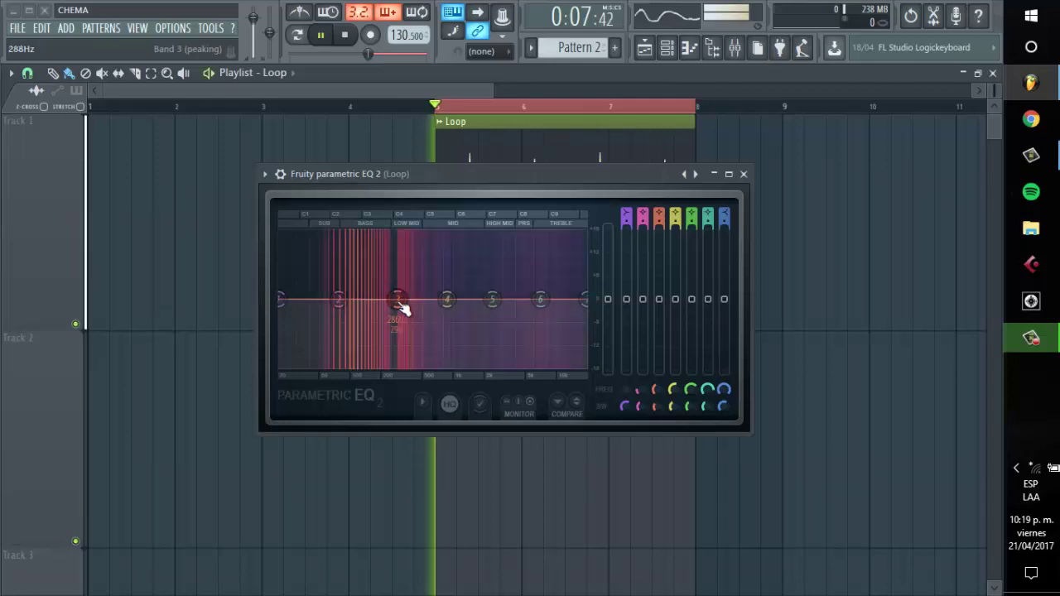
pyautogui.moveTo(403, 308); pyautogui.dragTo(383, 320)
pyautogui.press('space')
pyautogui.hotkey('ctrl', 'z')
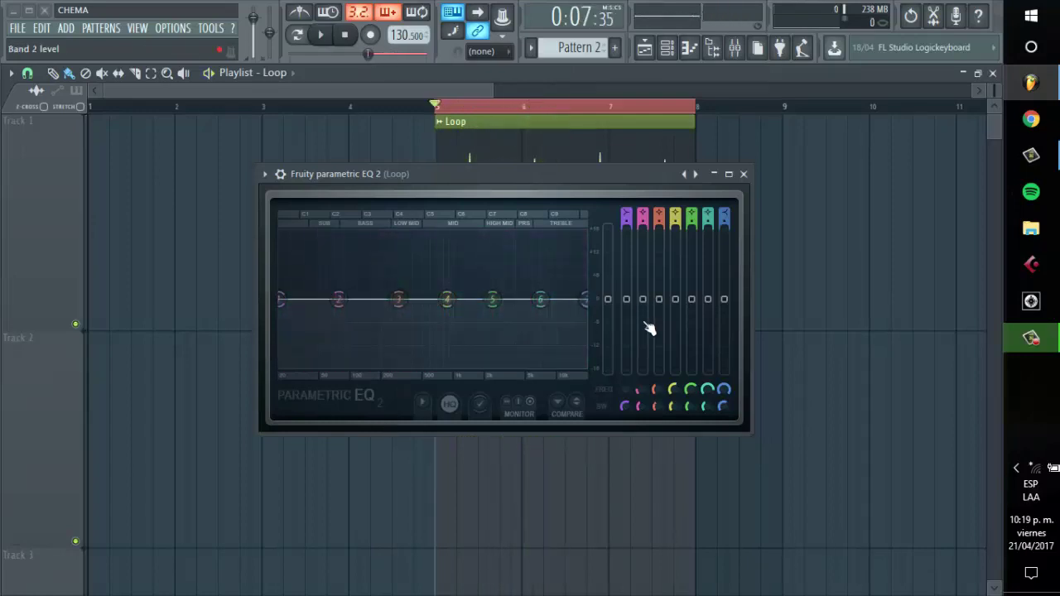
pyautogui.click(659, 301)
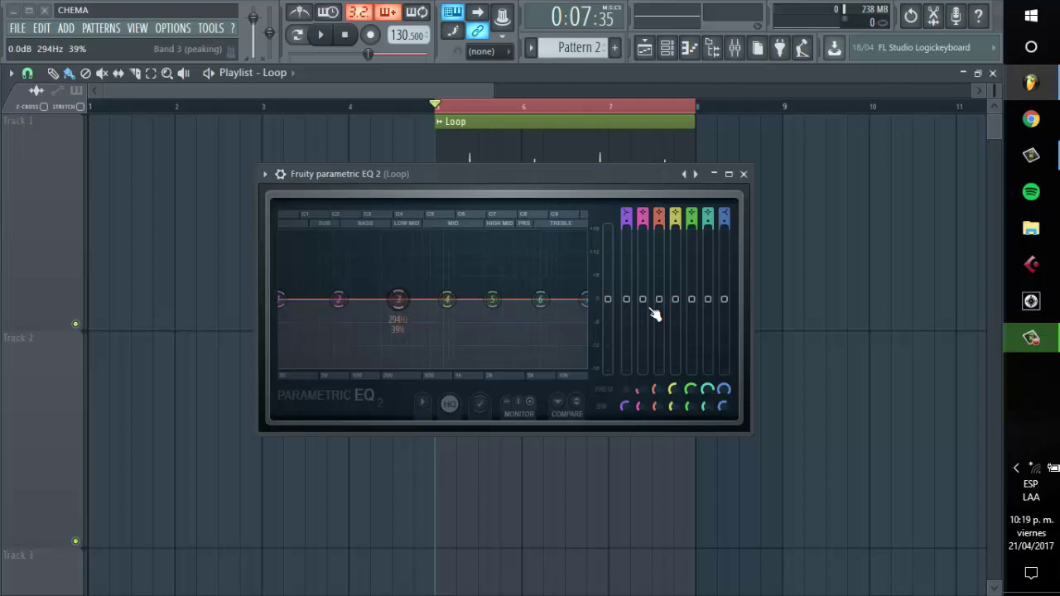
pyautogui.moveTo(655, 313)
pyautogui.mouseDown()
pyautogui.moveTo(677, 217)
pyautogui.moveTo(656, 324)
pyautogui.moveTo(655, 309)
pyautogui.mouseUp()
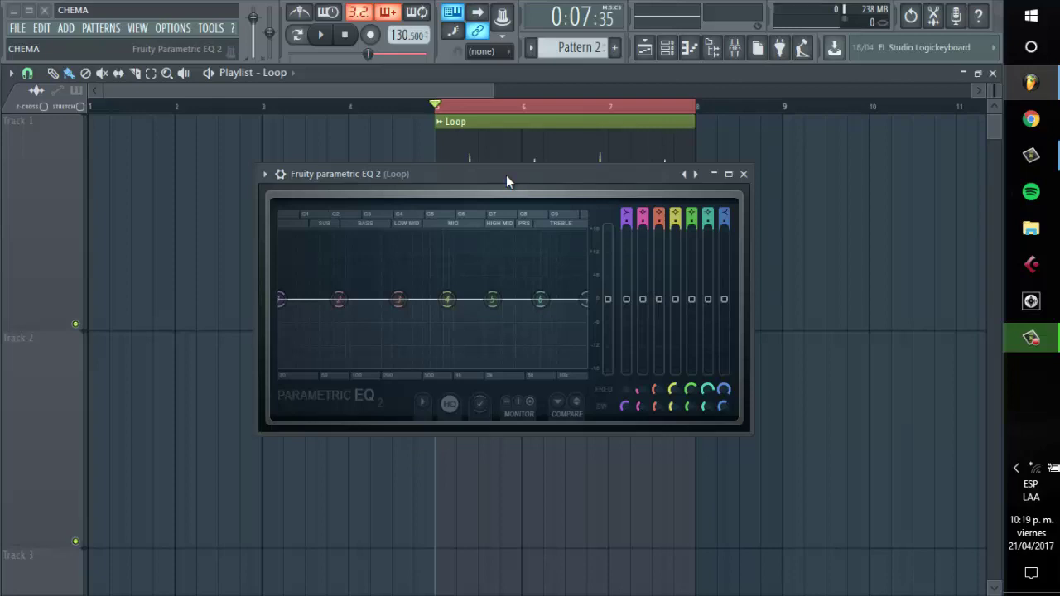
# Check the channel settings of the Loop clip, including its mixer track assignment, and close them.
pyautogui.moveTo(506, 174); pyautogui.dragTo(695, 291)
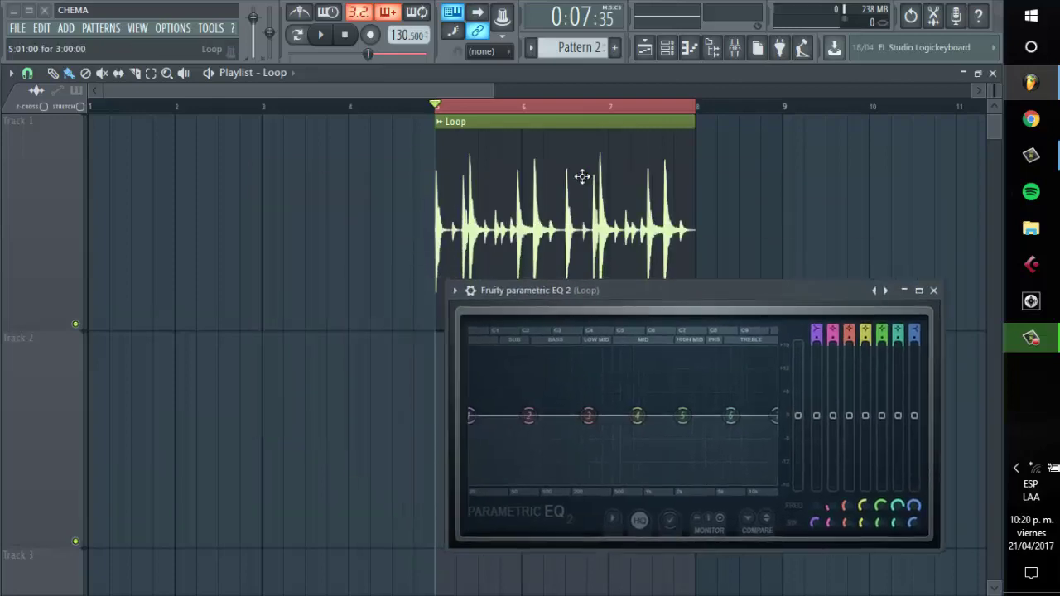
pyautogui.doubleClick(582, 174)
pyautogui.moveTo(515, 125)
pyautogui.mouseDown()
pyautogui.moveTo(517, 158)
pyautogui.moveTo(517, 139)
pyautogui.mouseUp()
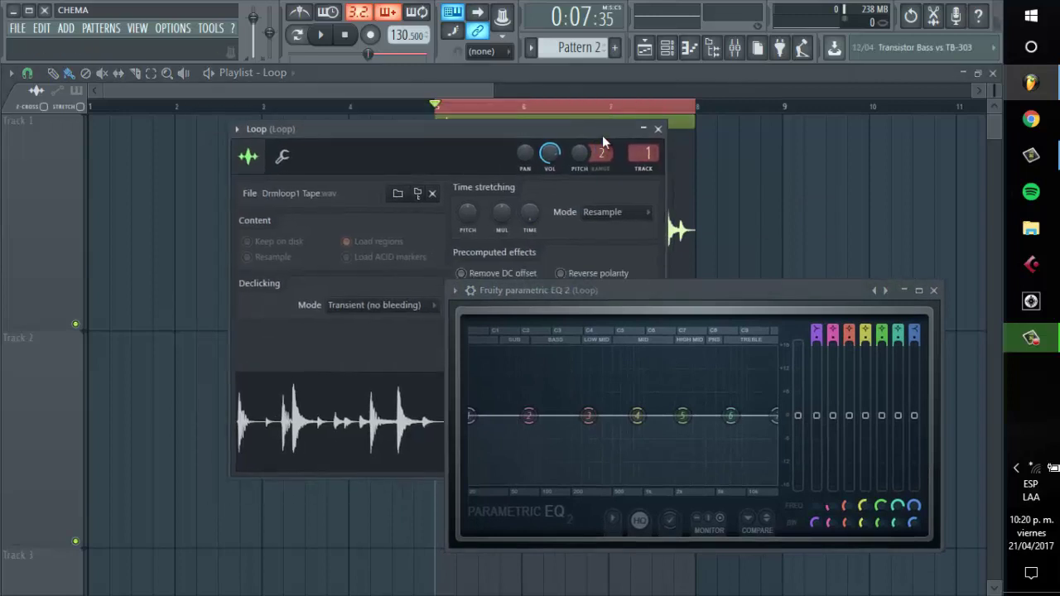
pyautogui.click(655, 127)
# Show the mixer and move the Parametric EQ 2 window clear of the Loop track's first effect slot.
pyautogui.click(734, 54)
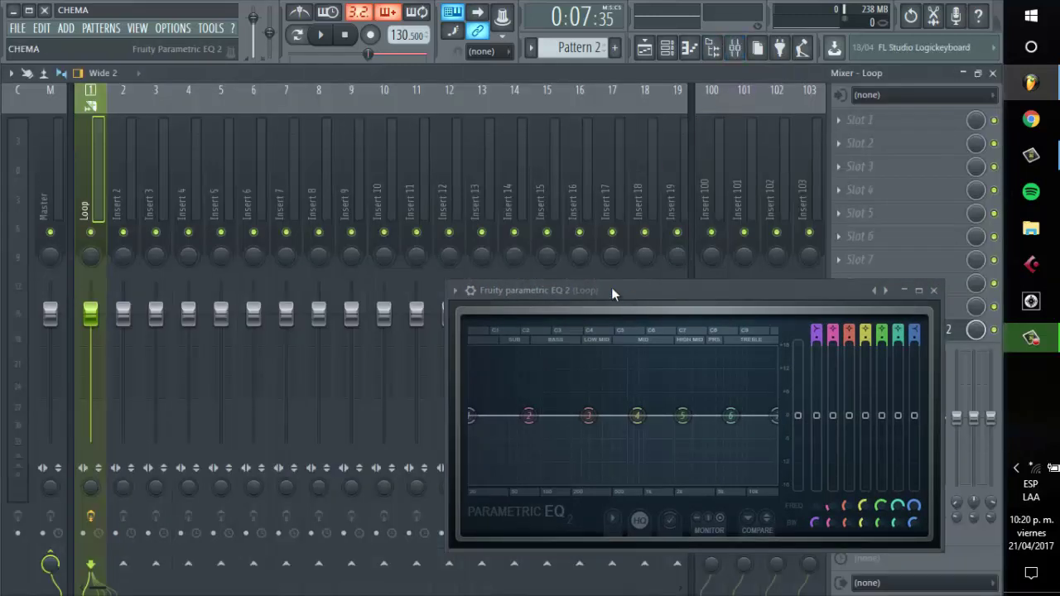
pyautogui.moveTo(611, 289); pyautogui.dragTo(391, 271)
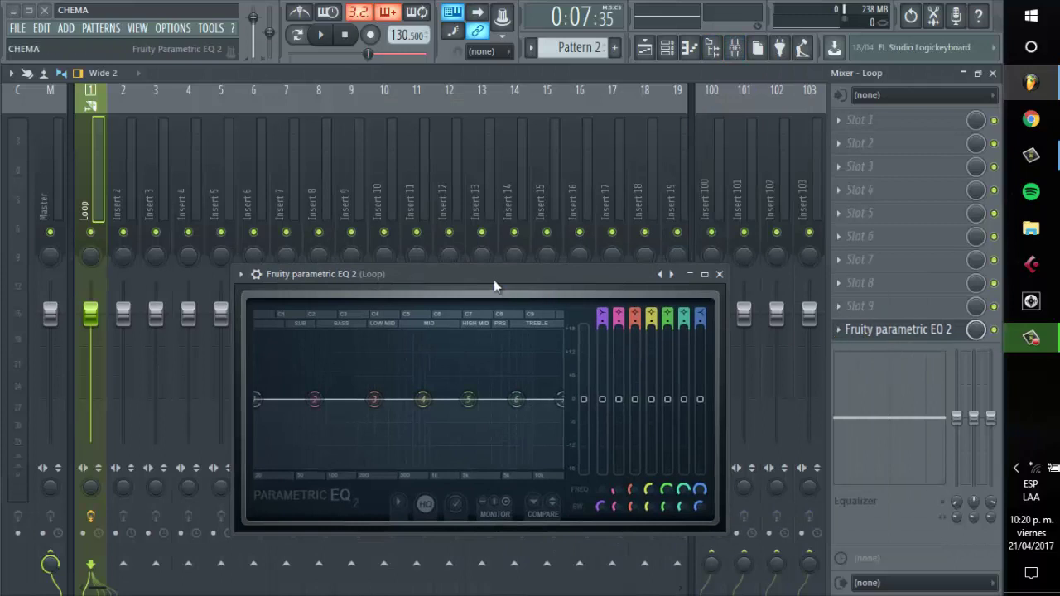
pyautogui.moveTo(493, 280); pyautogui.dragTo(379, 125)
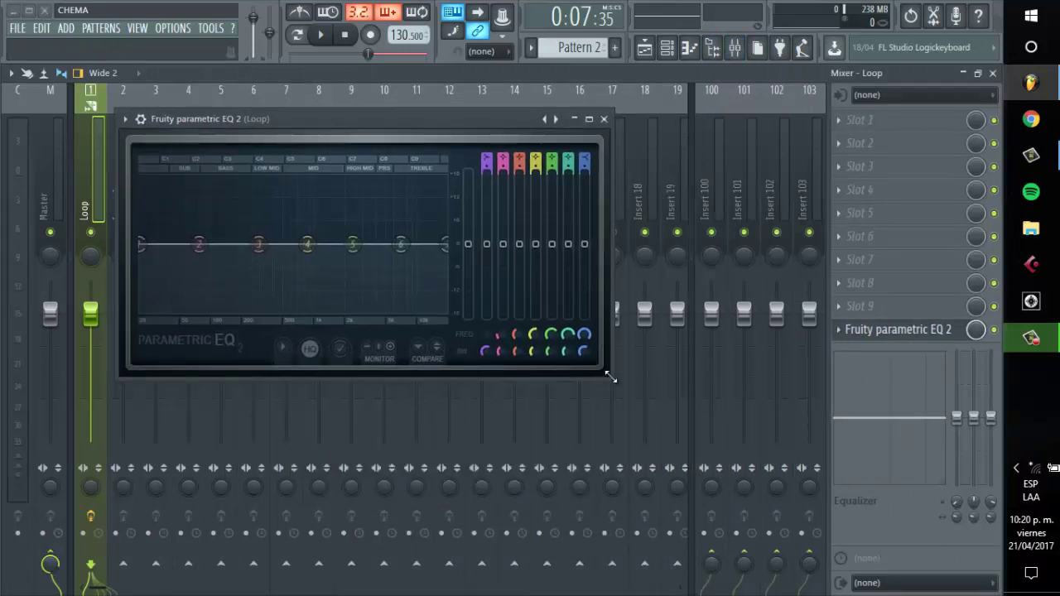
pyautogui.moveTo(610, 377)
pyautogui.mouseDown()
pyautogui.moveTo(658, 393)
pyautogui.moveTo(832, 534)
pyautogui.moveTo(604, 365)
pyautogui.mouseUp()
pyautogui.moveTo(300, 118); pyautogui.dragTo(567, 336)
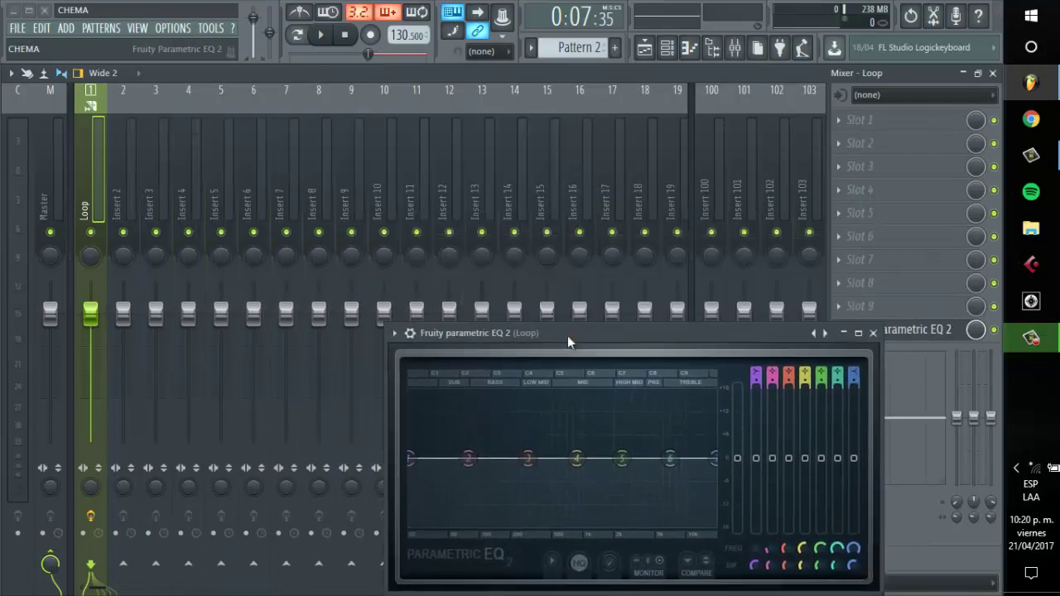
# Load Fruity Peak Controller into the Loop track's first effect slot and arrange its window beside the Parametric EQ 2.
pyautogui.click(837, 121)
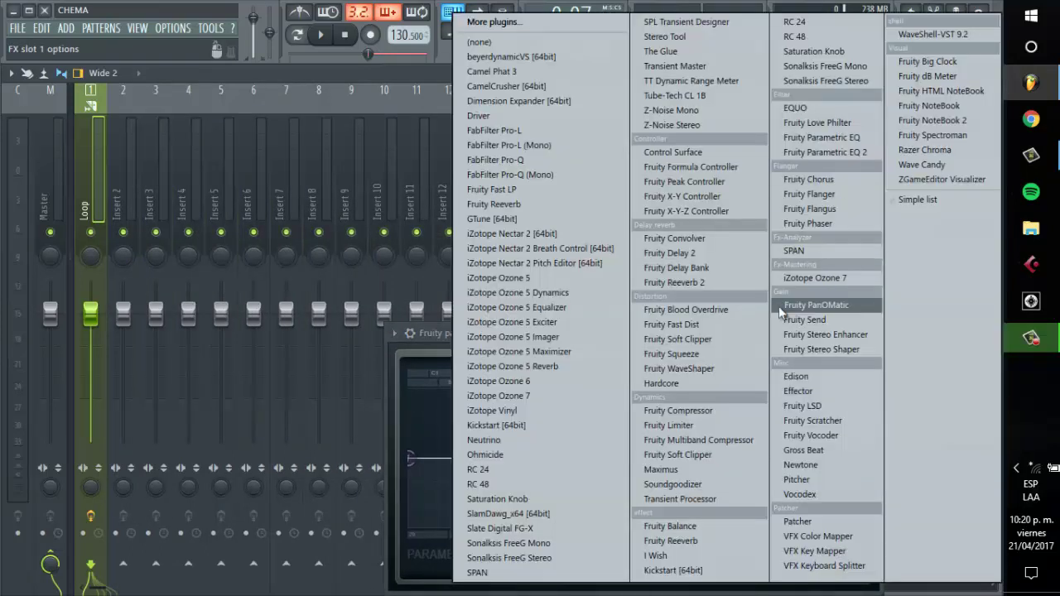
pyautogui.click(714, 184)
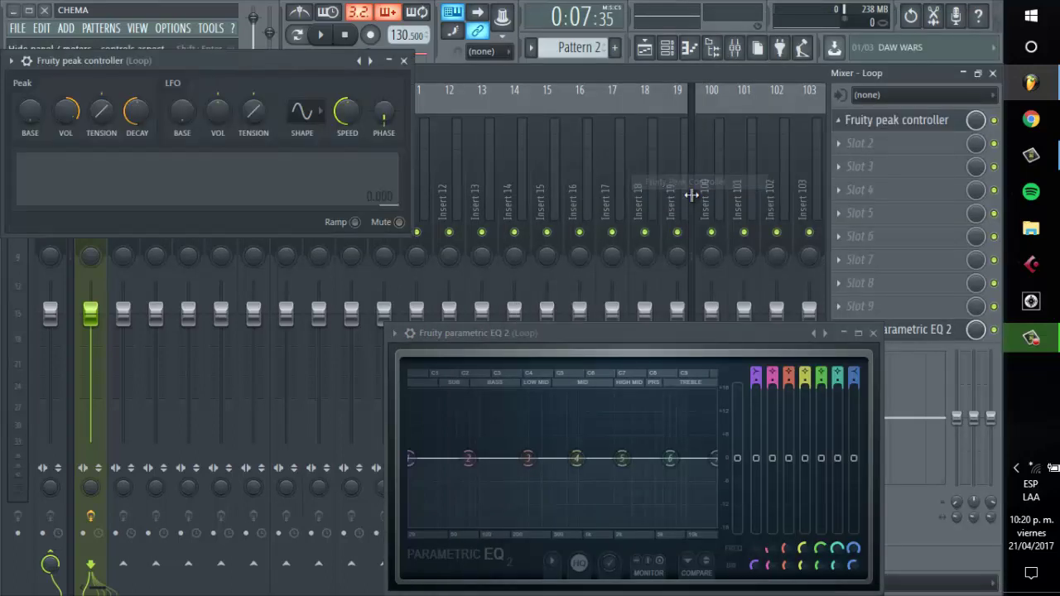
pyautogui.moveTo(303, 63); pyautogui.dragTo(318, 119)
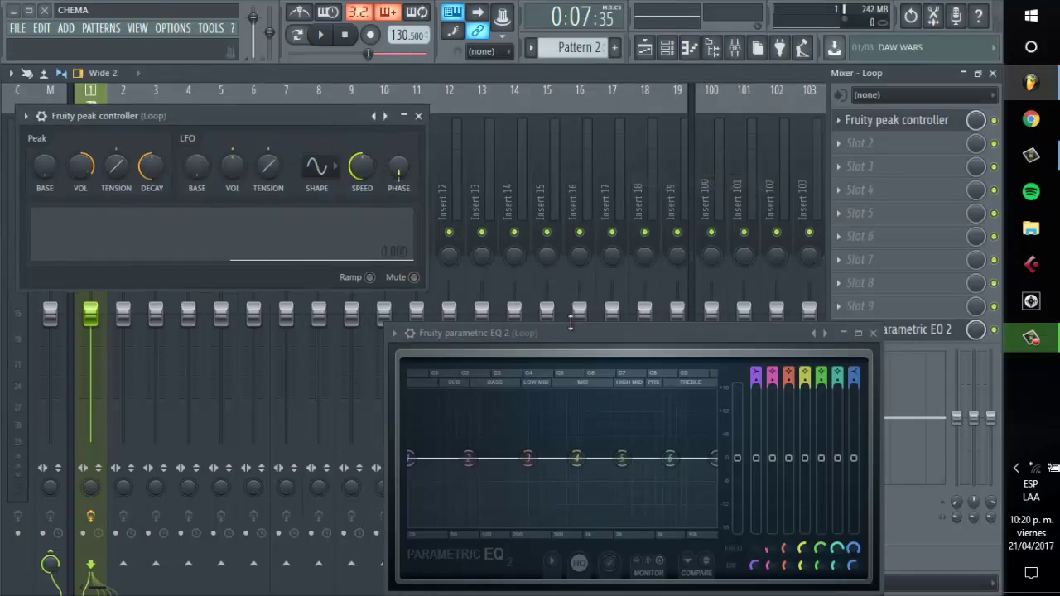
pyautogui.moveTo(581, 333); pyautogui.dragTo(627, 124)
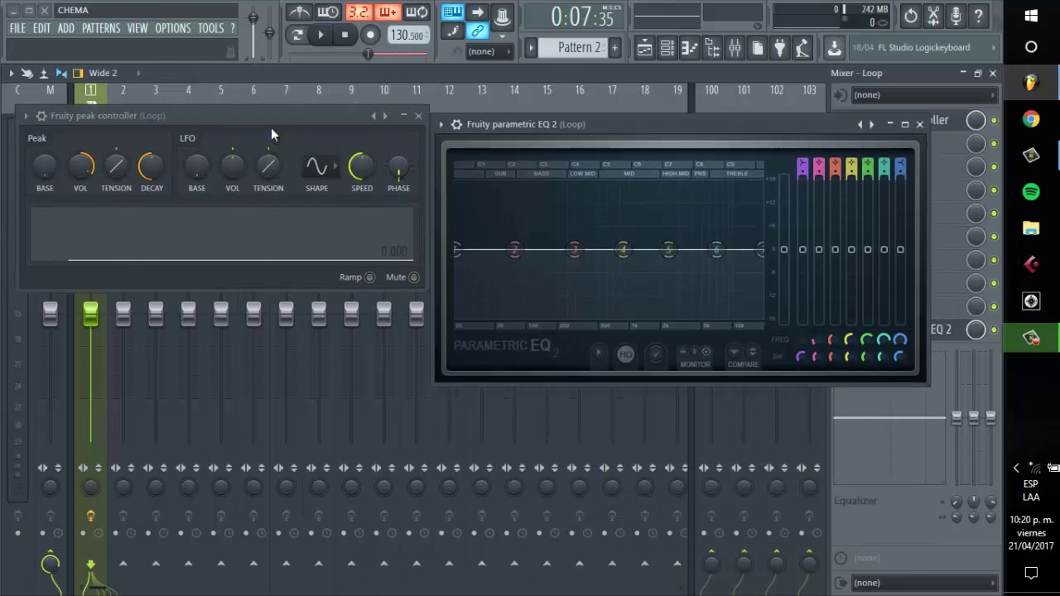
pyautogui.moveTo(271, 128); pyautogui.dragTo(270, 156)
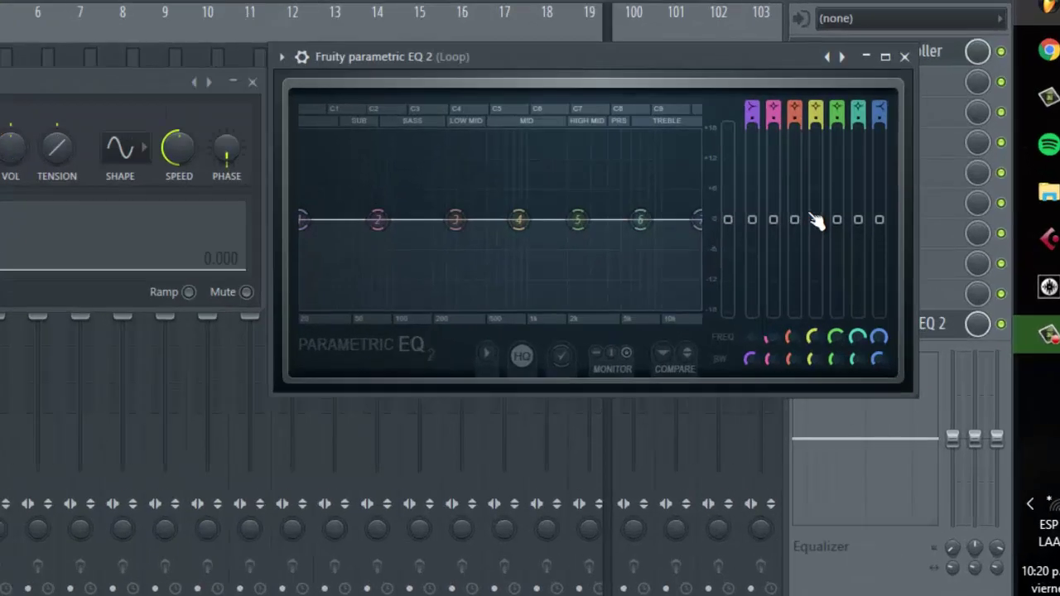
# Begin linking a middle EQ band's level to a controller, choosing Peak ctrl - Peak+LFO as the internal controller.
pyautogui.rightClick(852, 252)
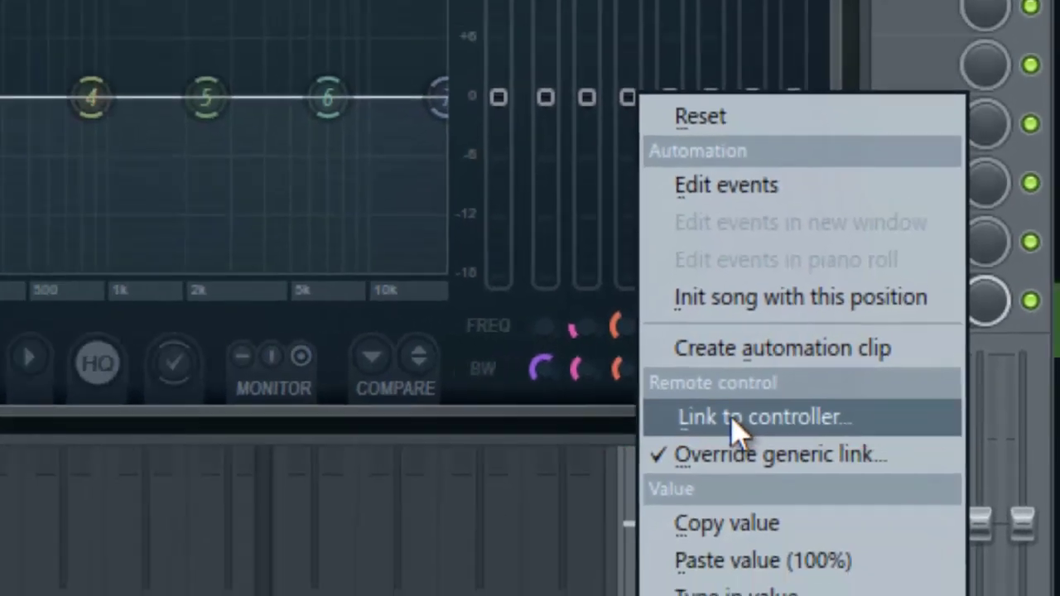
pyautogui.click(670, 447)
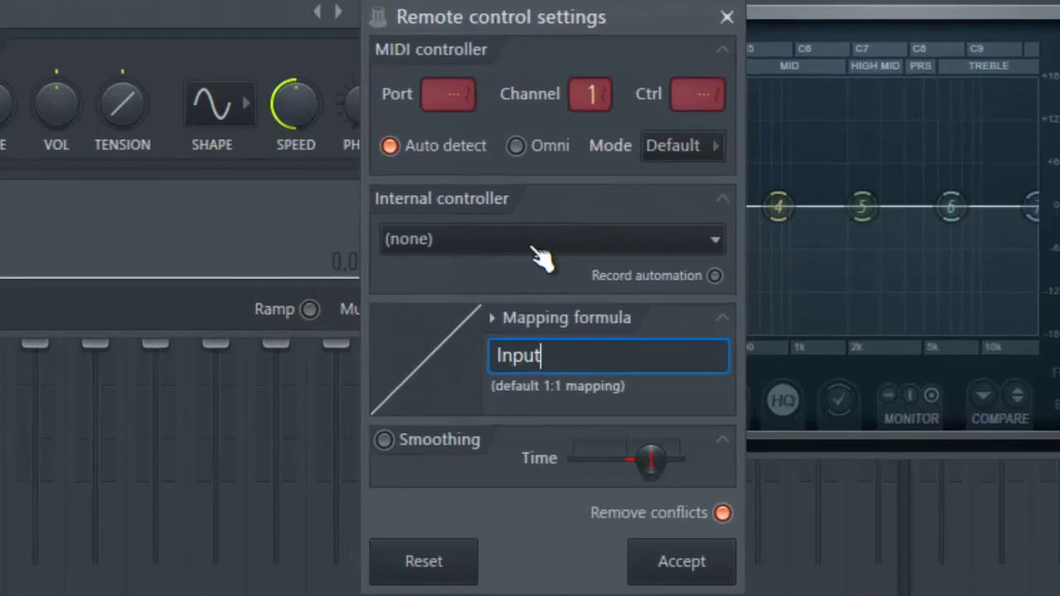
pyautogui.click(537, 253)
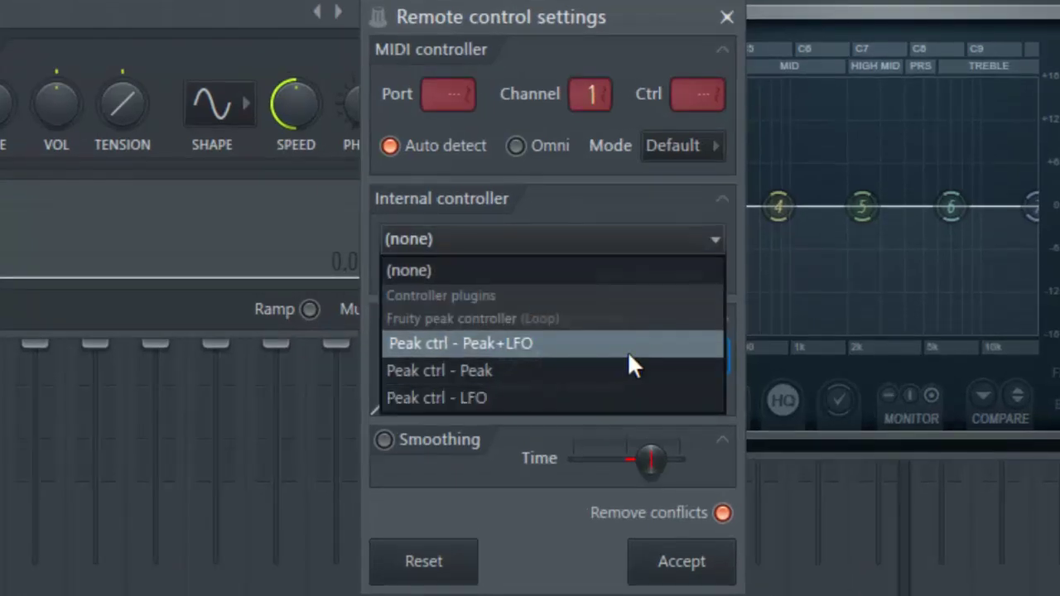
pyautogui.click(543, 356)
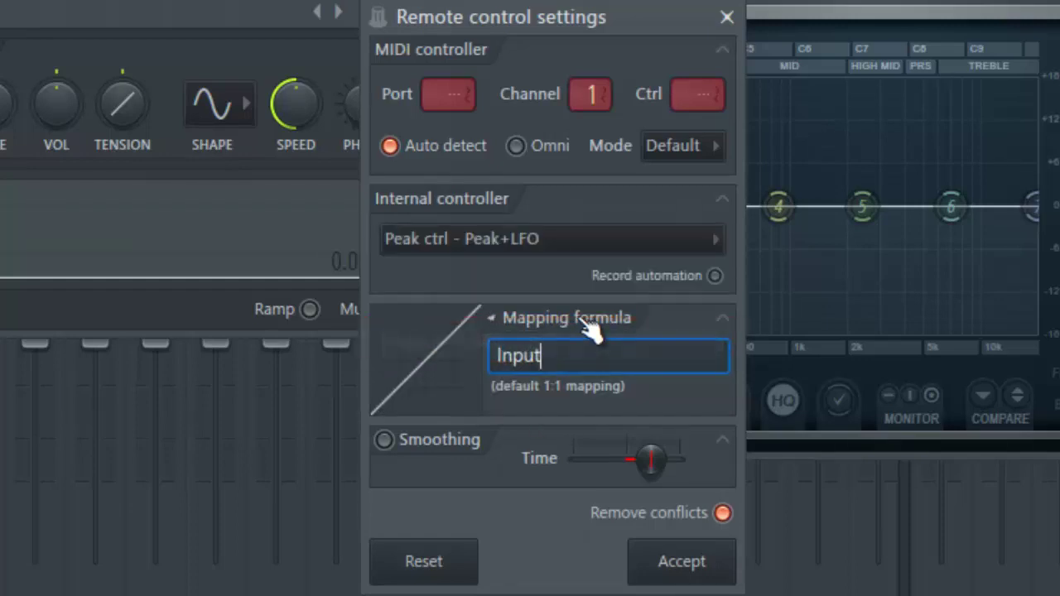
# Invert the controller mapping, change its formula to 0.5-Input, and accept the link for EQ band 3's level.
pyautogui.click(493, 318)
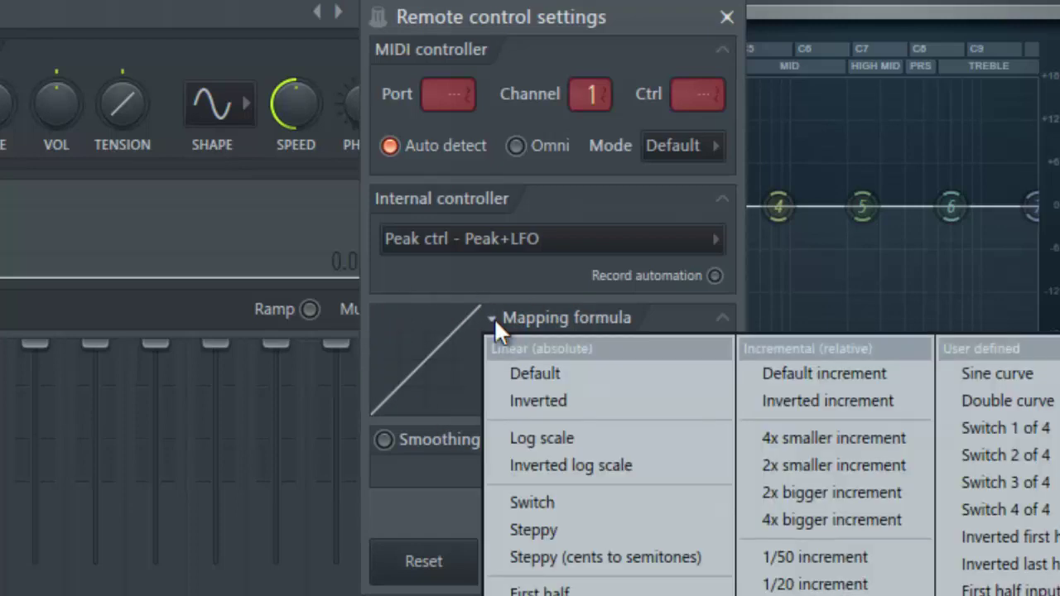
pyautogui.click(555, 400)
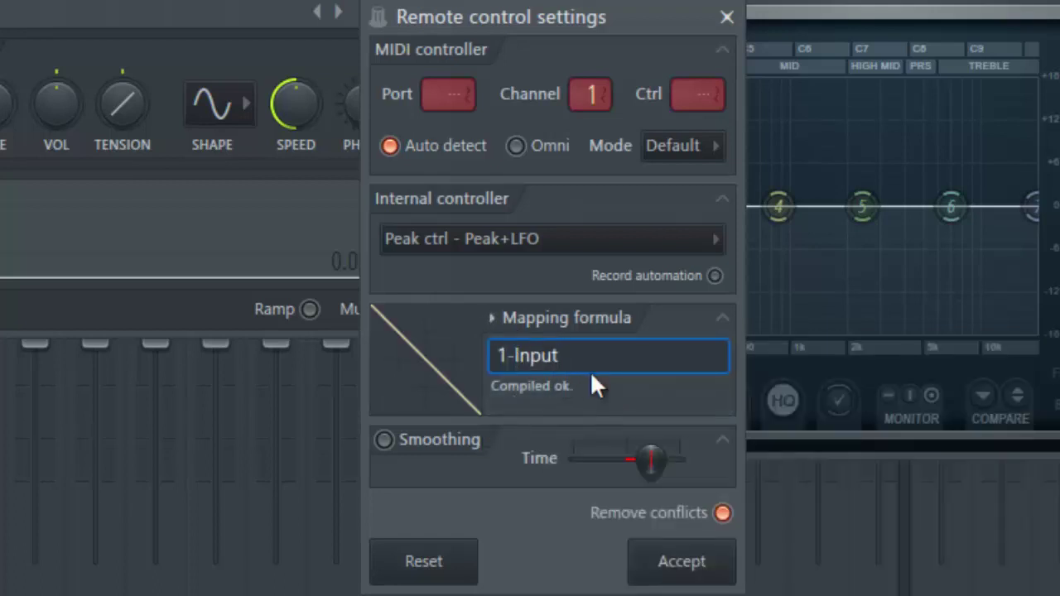
pyautogui.press('BackSpace')
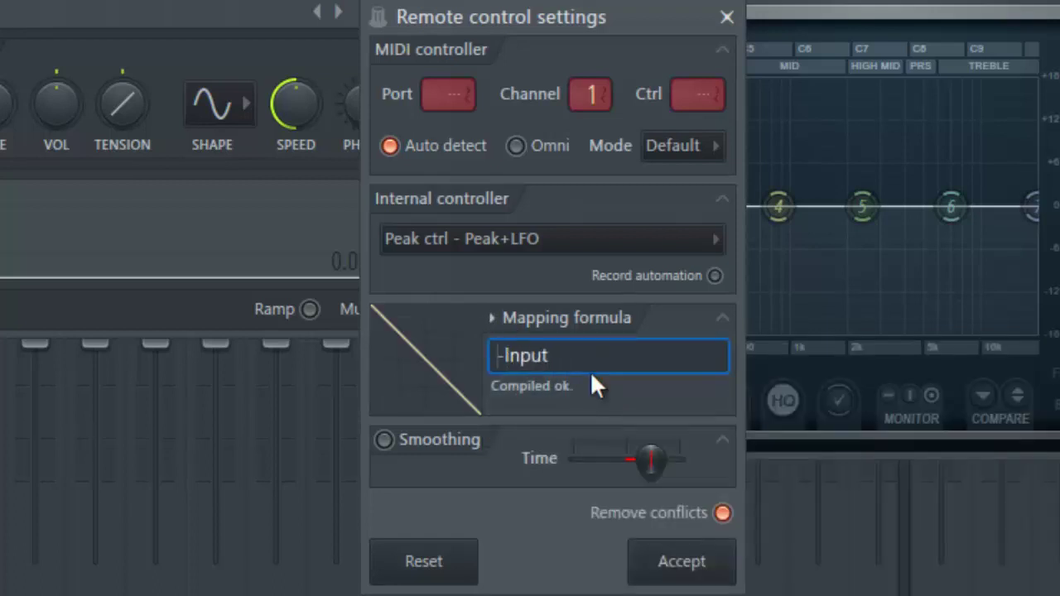
pyautogui.write('0L')
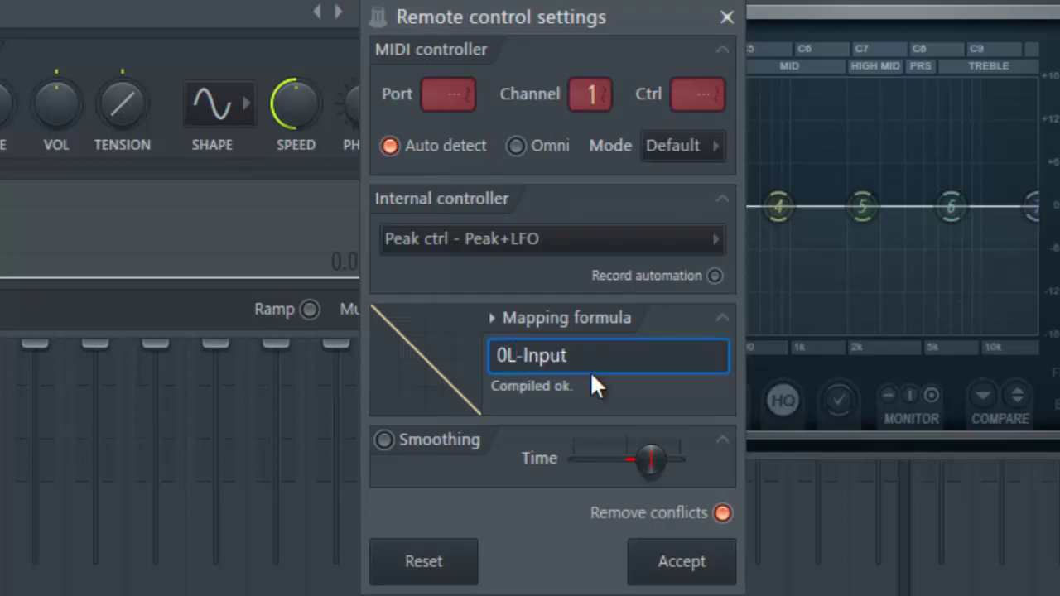
pyautogui.press('BackSpace')
pyautogui.write('.5')
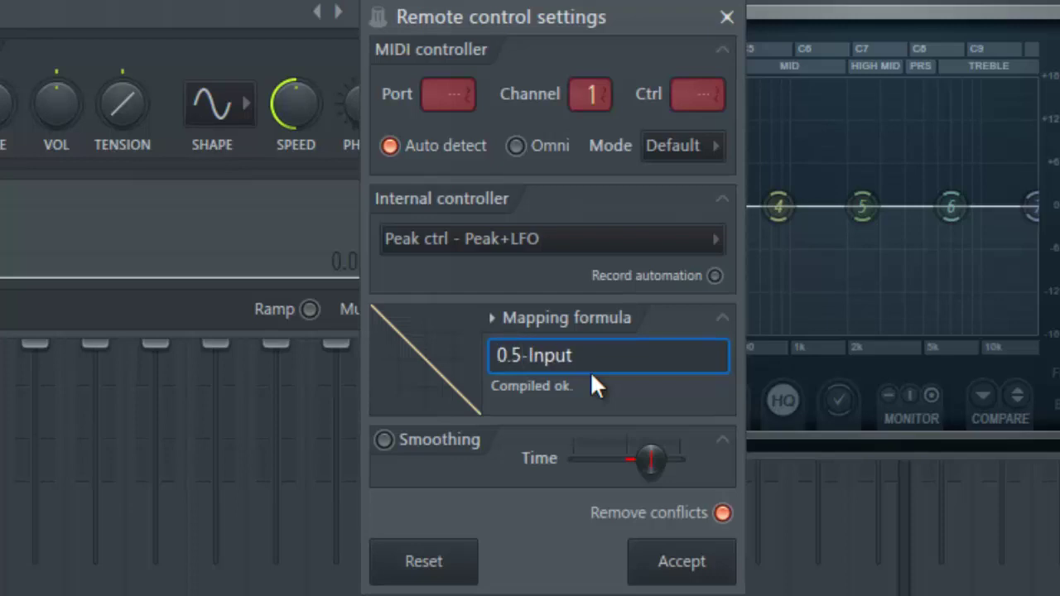
pyautogui.moveTo(570, 23); pyautogui.dragTo(167, 9)
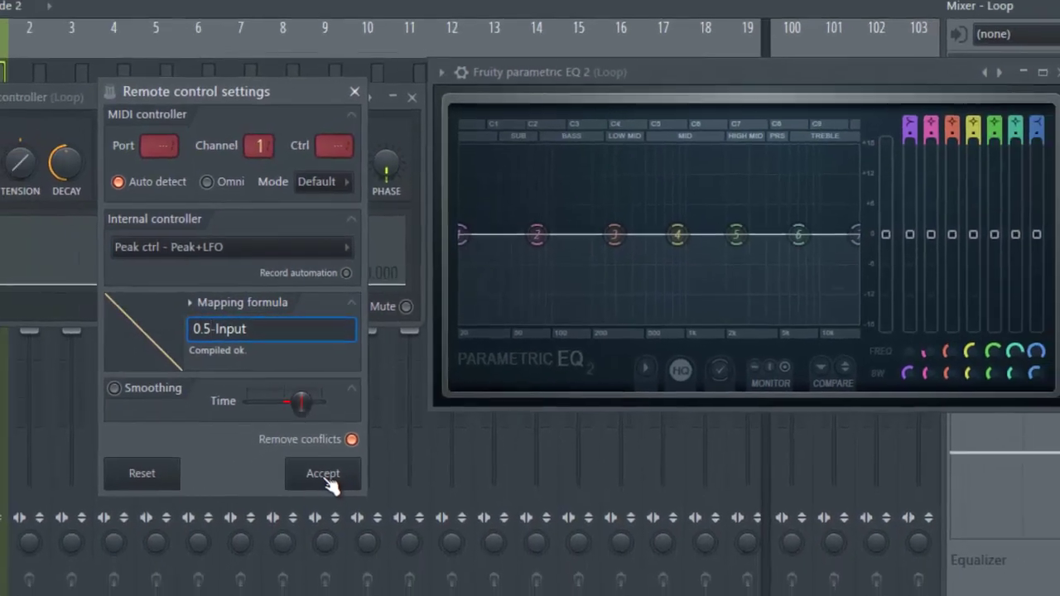
pyautogui.click(305, 500)
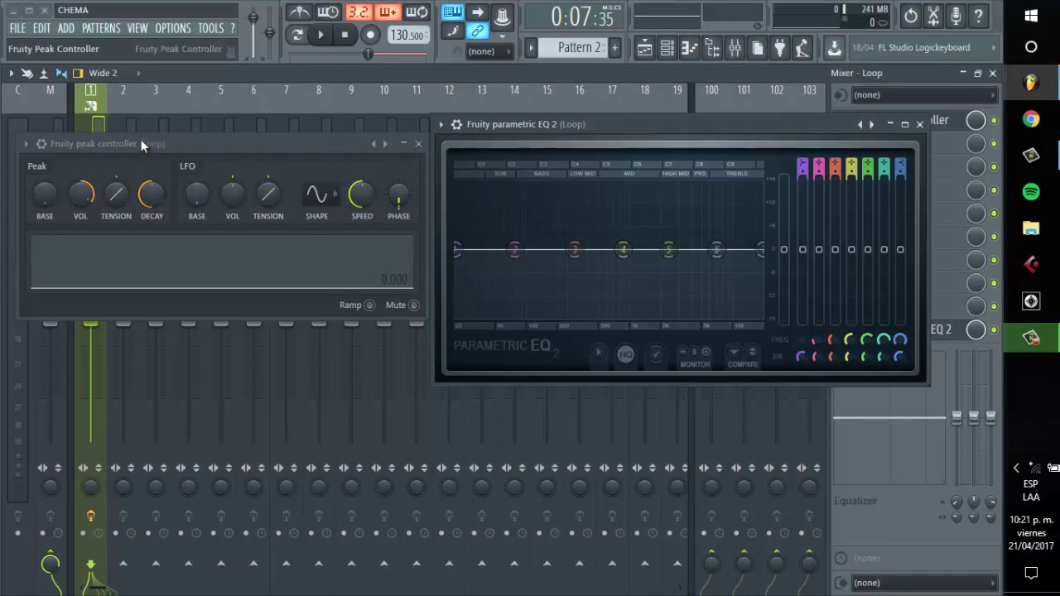
# Play the loop to check how EQ band 3 follows the peaks, and place the Fruity Peak Controller window slightly lower.
pyautogui.moveTo(141, 140)
pyautogui.mouseDown()
pyautogui.moveTo(156, 169)
pyautogui.moveTo(138, 145)
pyautogui.mouseUp()
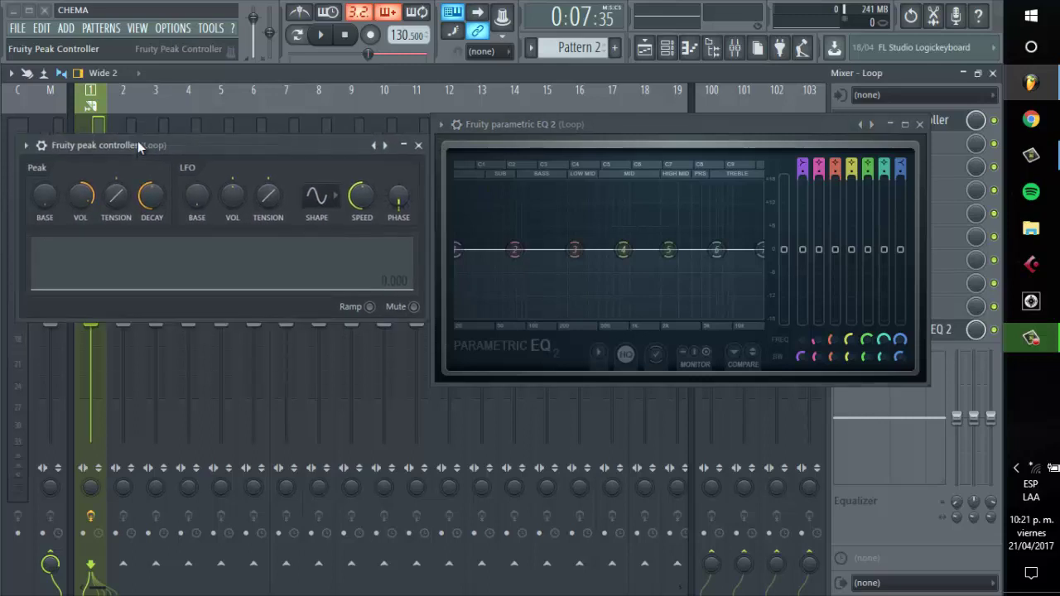
pyautogui.click(322, 40)
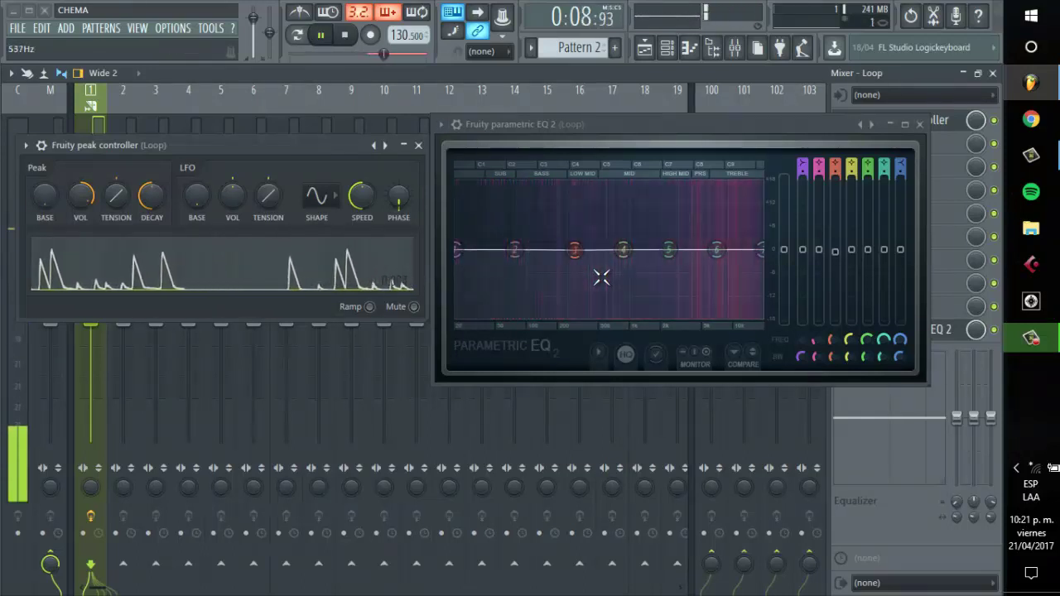
pyautogui.press('space')
pyautogui.moveTo(199, 153); pyautogui.dragTo(197, 178)
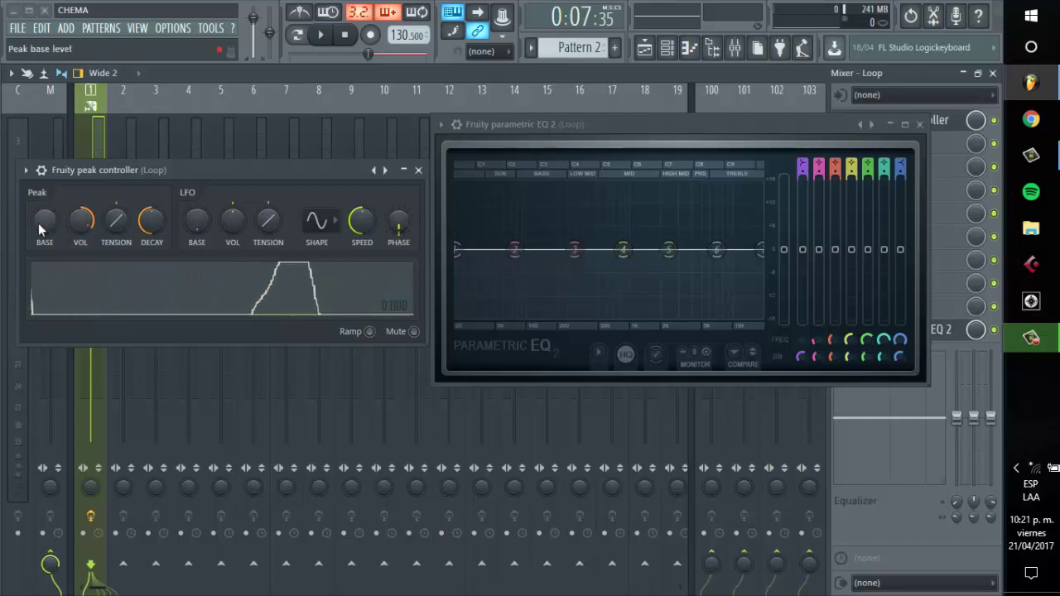
# Try the peak base level between minimum and maximum, leave it at maximum, and audition the loop twice.
pyautogui.moveTo(39, 223); pyautogui.dragTo(35, 515)
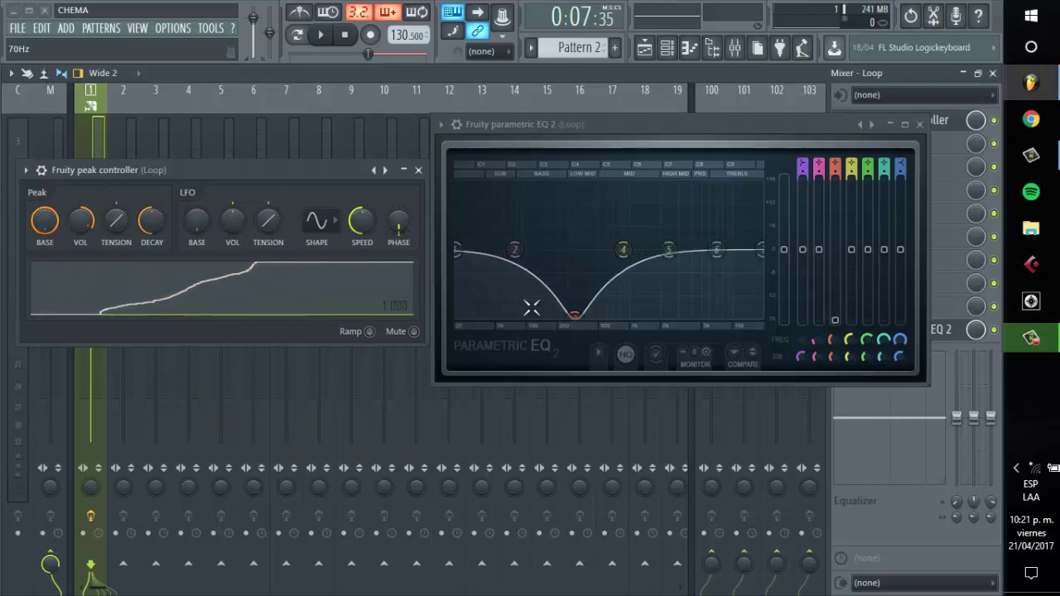
pyautogui.moveTo(54, 230); pyautogui.dragTo(127, 89)
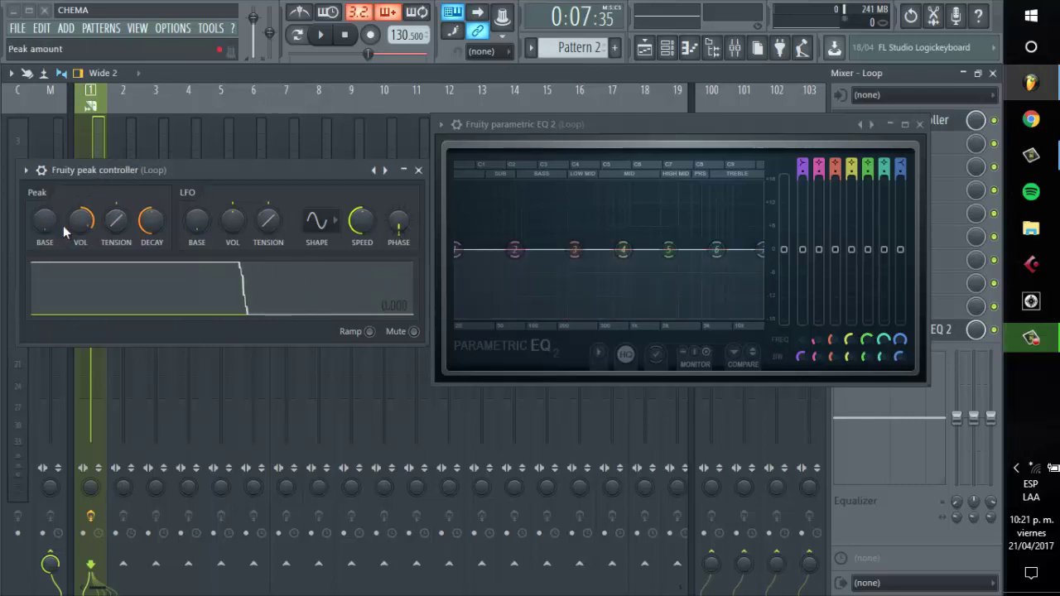
pyautogui.moveTo(54, 229); pyautogui.dragTo(55, 133)
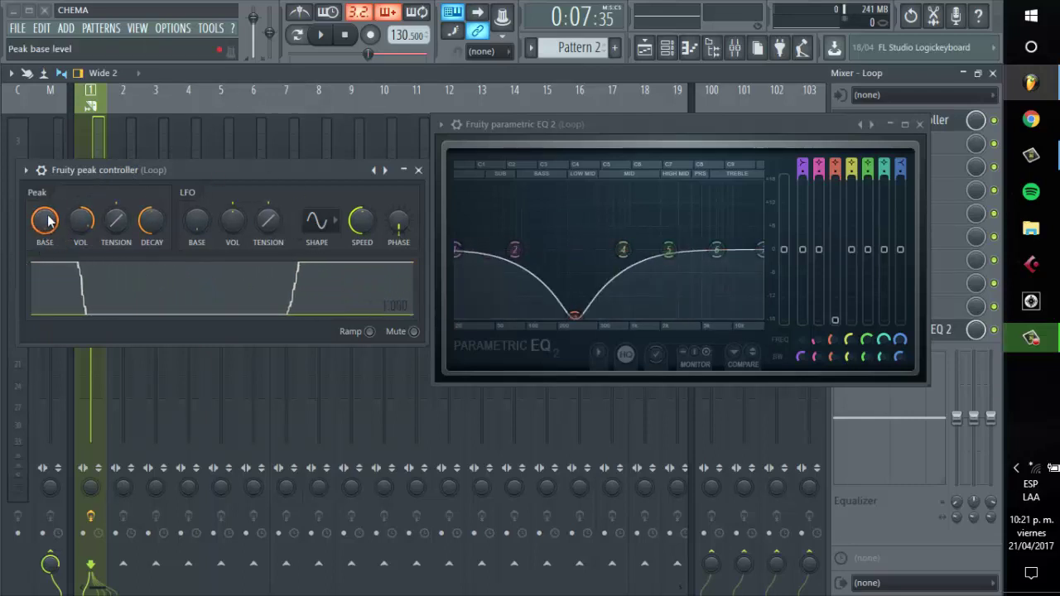
pyautogui.press('space')
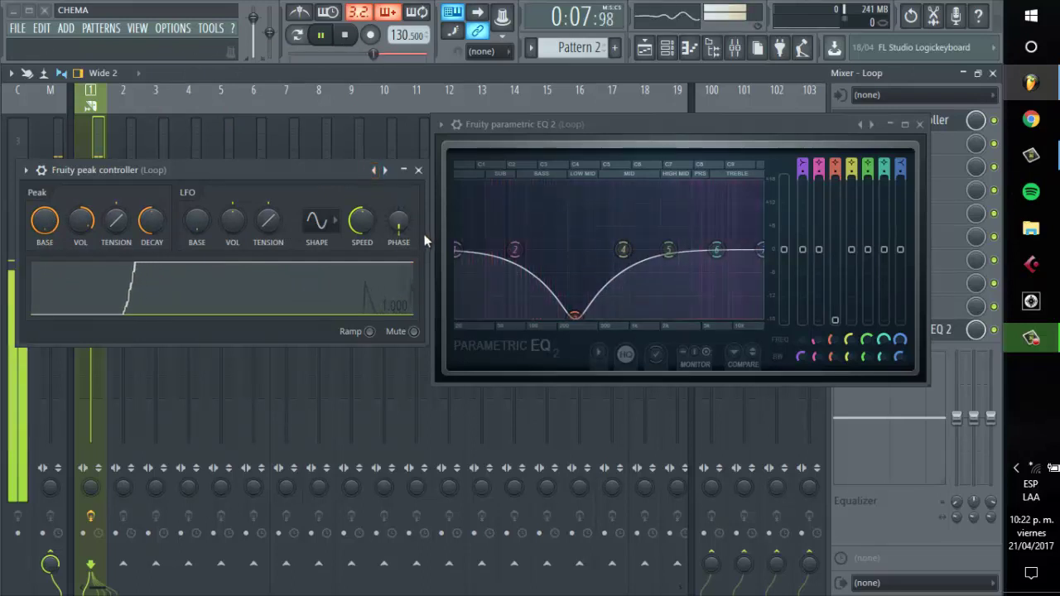
pyautogui.press('space')
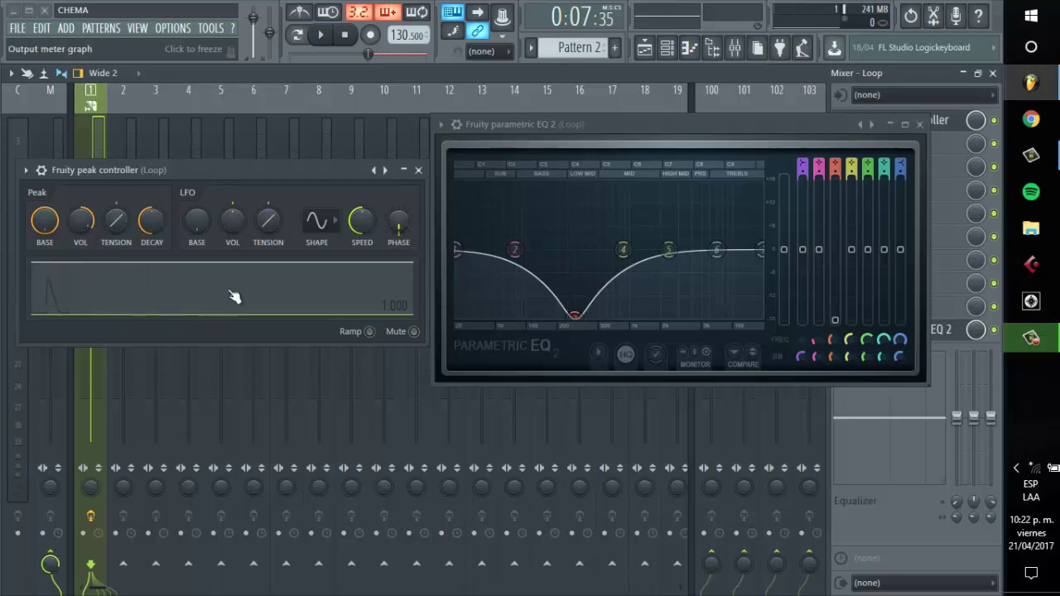
pyautogui.press('space')
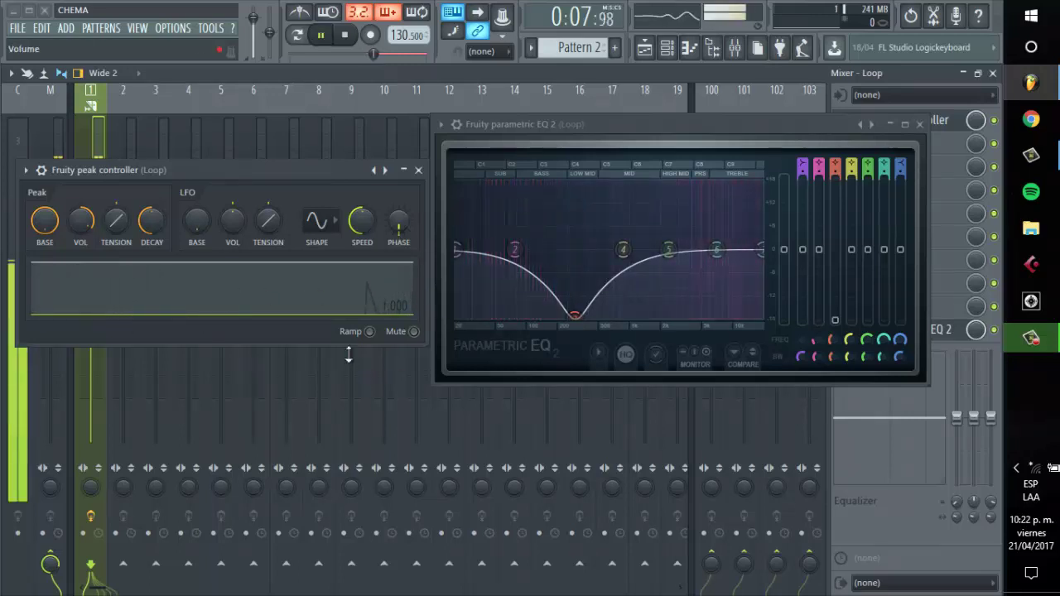
pyautogui.press('space')
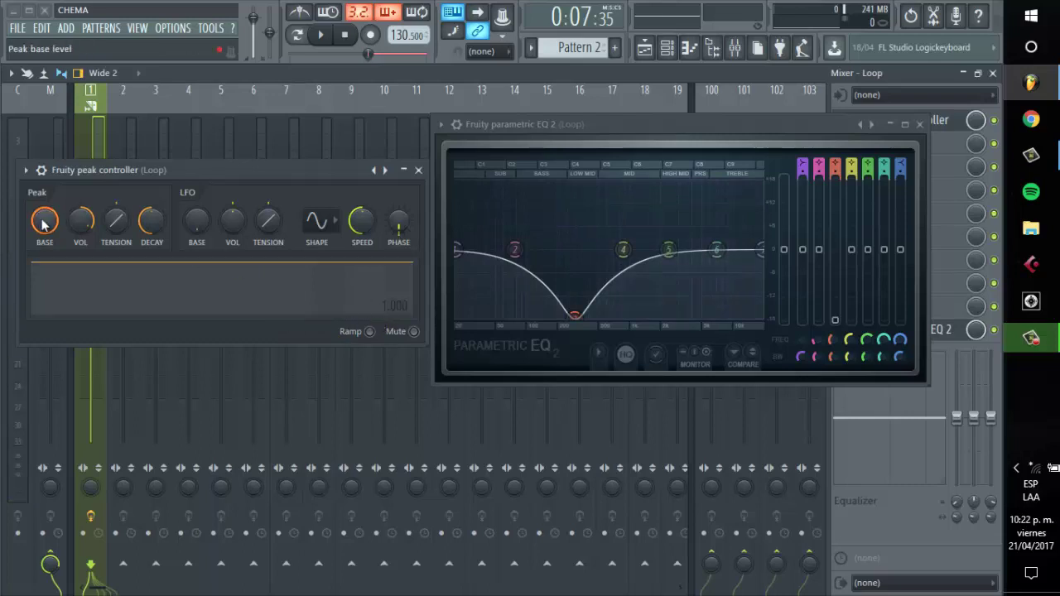
# Return the peak base level to its minimum and play the loop to watch band 3 react to the hits.
pyautogui.moveTo(51, 276); pyautogui.dragTo(75, 471)
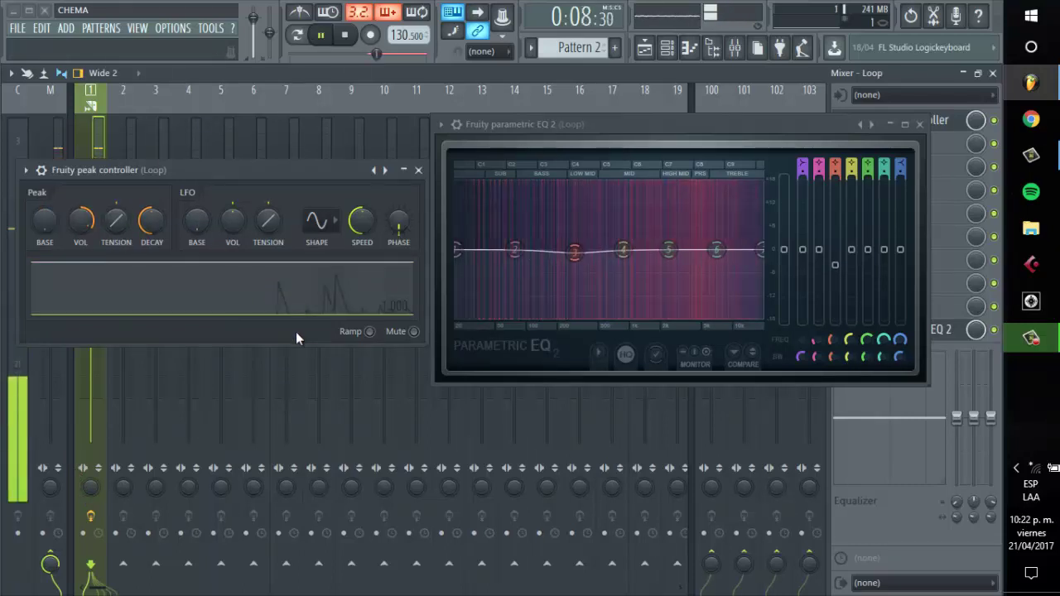
pyautogui.press('space')
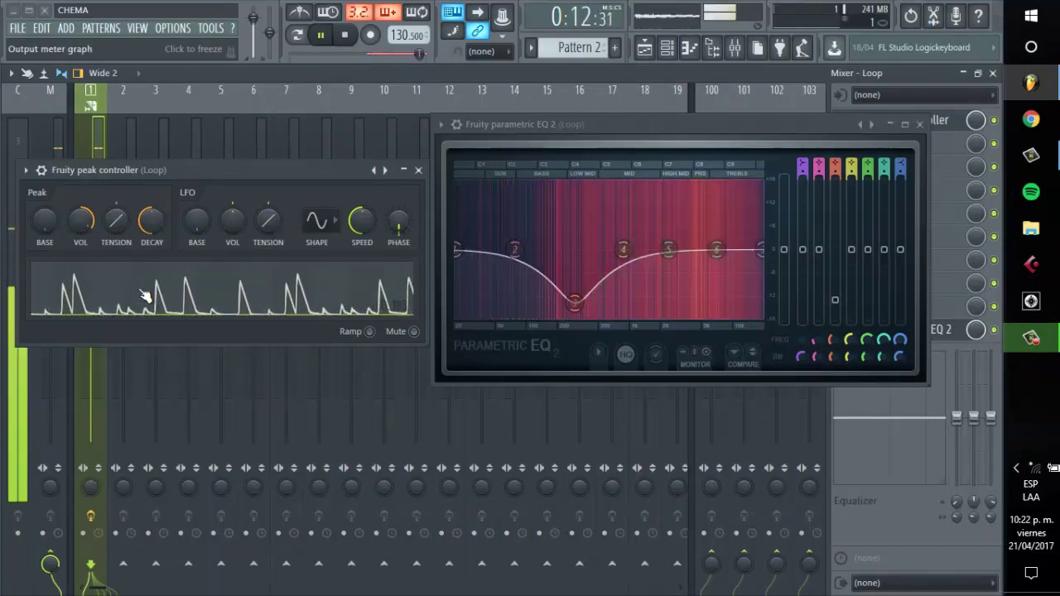
pyautogui.press('space')
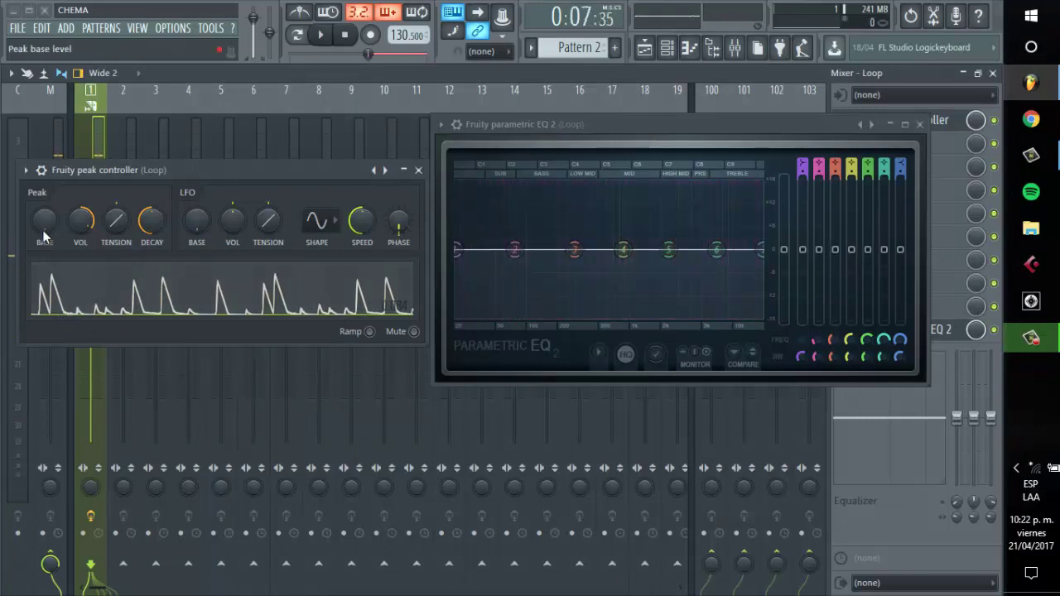
# Try lowering the peak volume amount to -85% and bring it back to its normal positive setting.
pyautogui.moveTo(40, 232); pyautogui.dragTo(52, 241)
pyautogui.moveTo(84, 220); pyautogui.dragTo(91, 241)
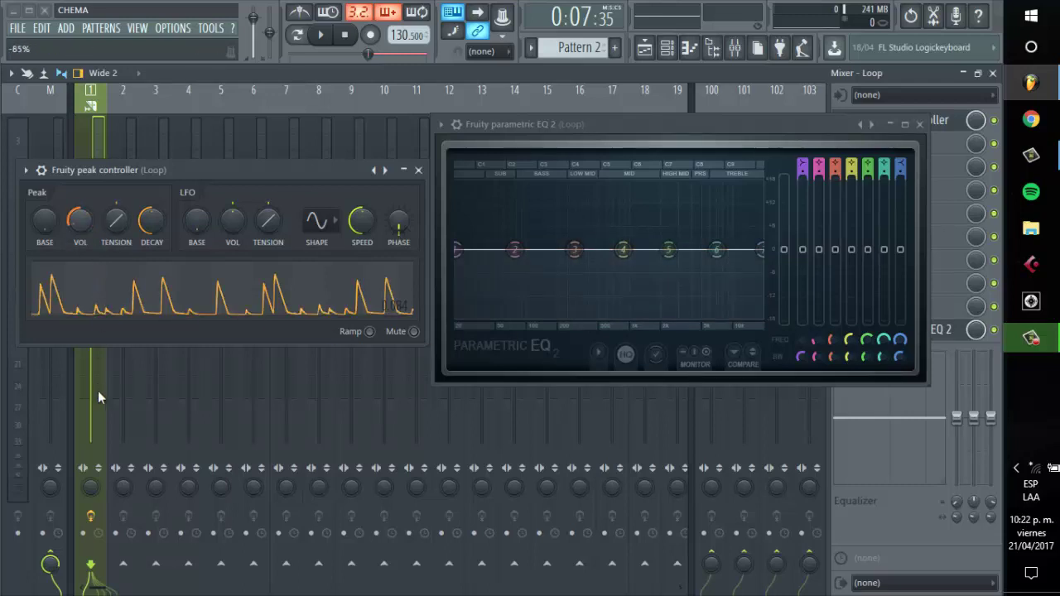
pyautogui.moveTo(99, 392); pyautogui.dragTo(60, 335)
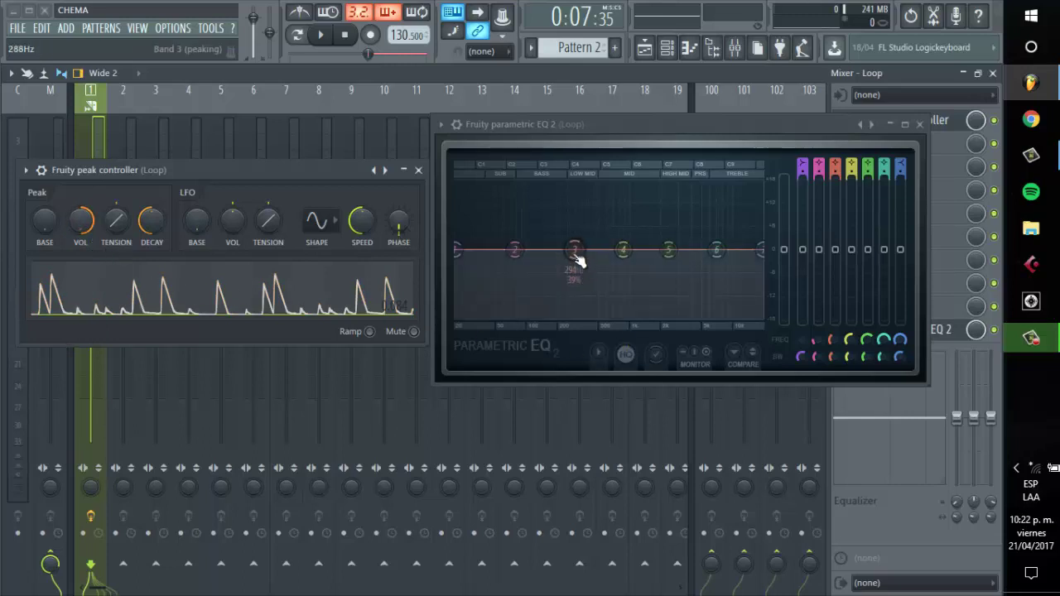
# Play the loop while varying the peak volume amount between 200% and 11%, and restore it after stopping playback.
pyautogui.moveTo(578, 262)
pyautogui.mouseDown()
pyautogui.moveTo(561, 326)
pyautogui.moveTo(582, 348)
pyautogui.moveTo(571, 275)
pyautogui.mouseUp()
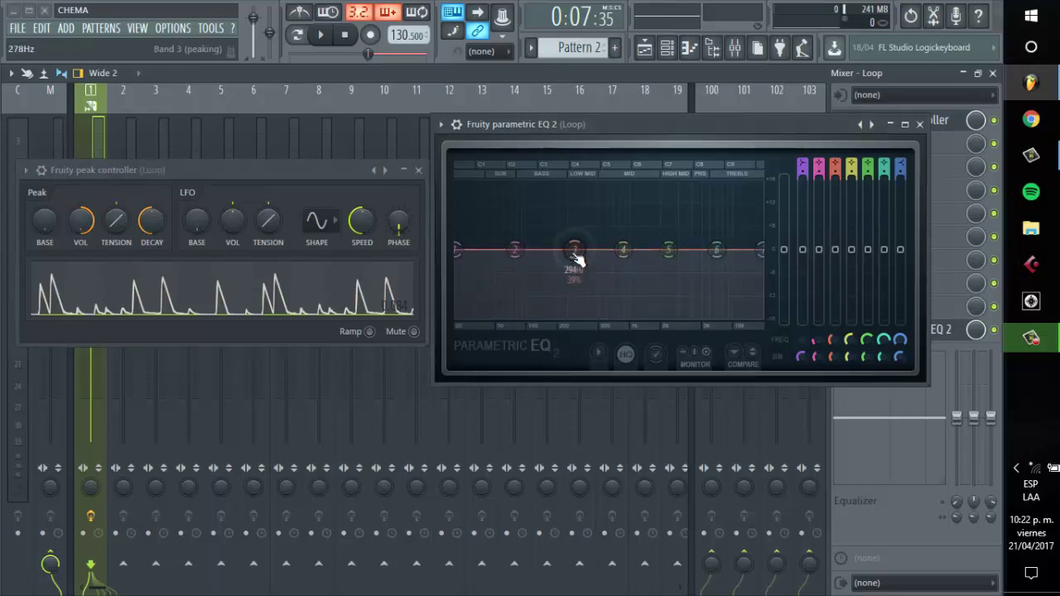
pyautogui.press('space')
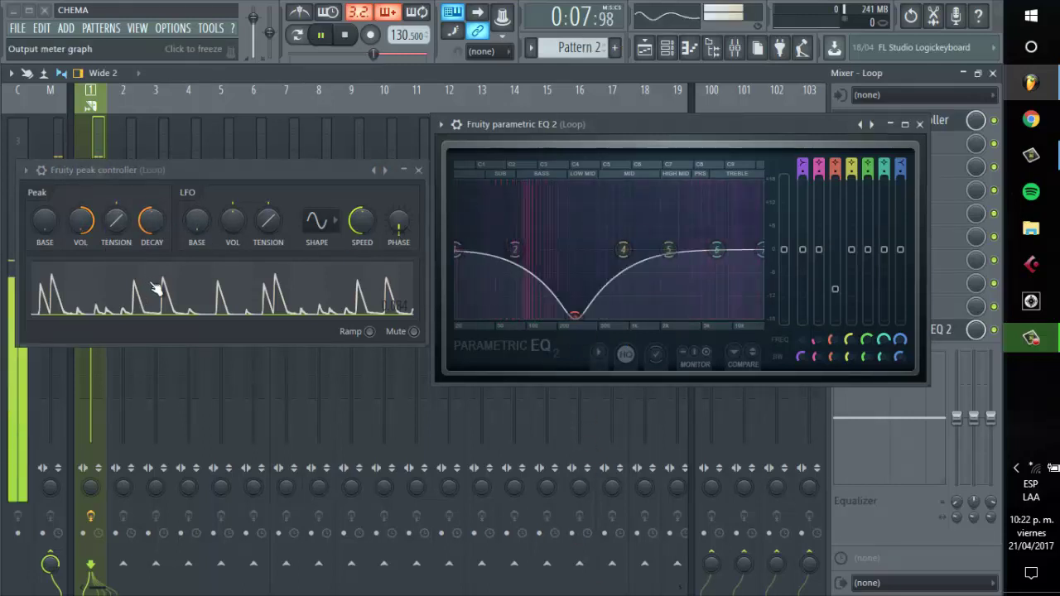
pyautogui.moveTo(88, 224); pyautogui.dragTo(90, 90)
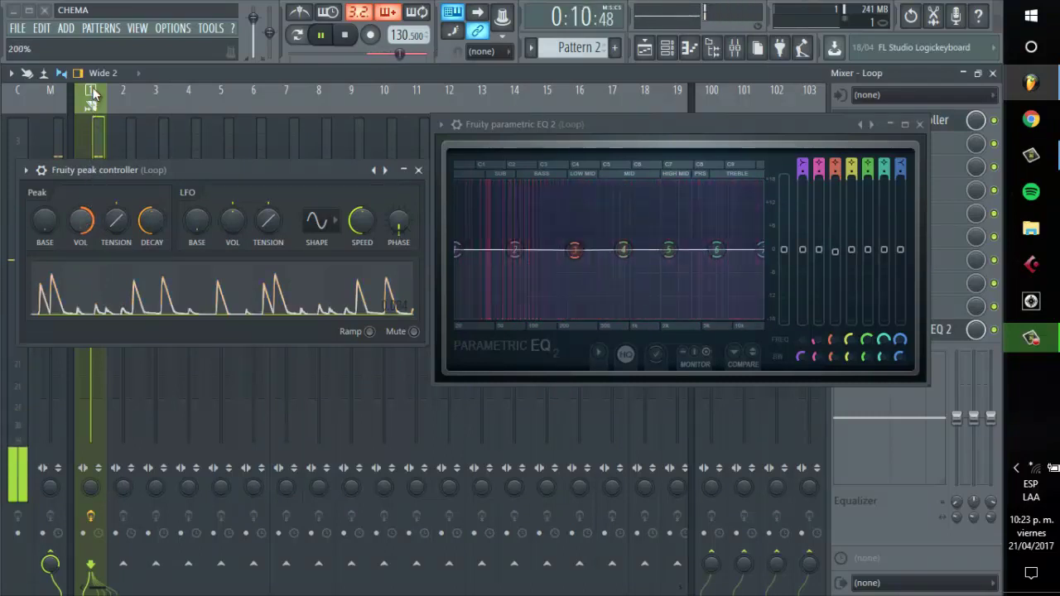
pyautogui.moveTo(91, 250); pyautogui.dragTo(94, 307)
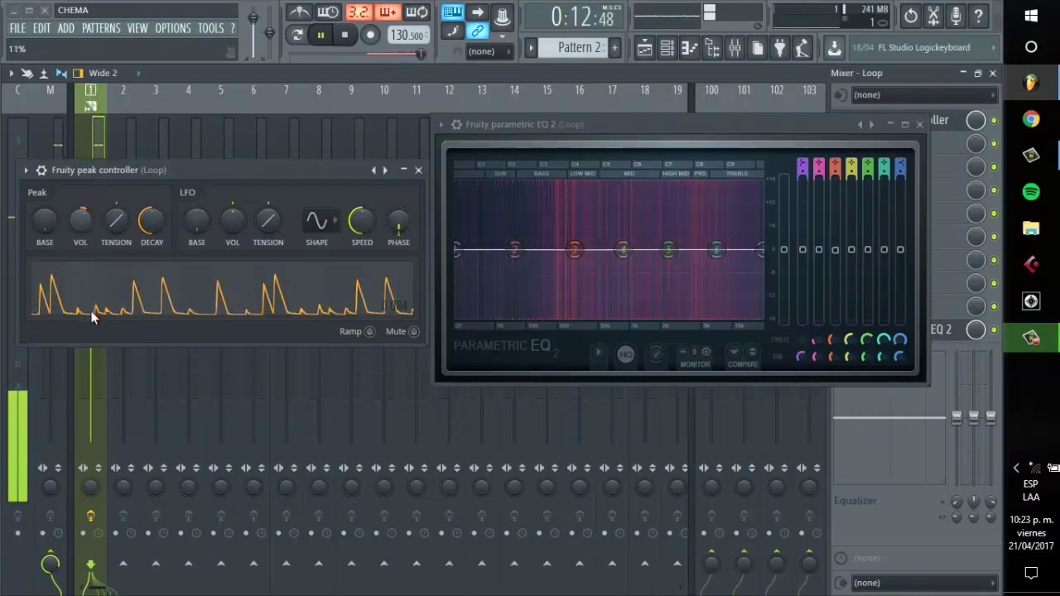
pyautogui.press('space')
pyautogui.moveTo(83, 226); pyautogui.dragTo(81, 520)
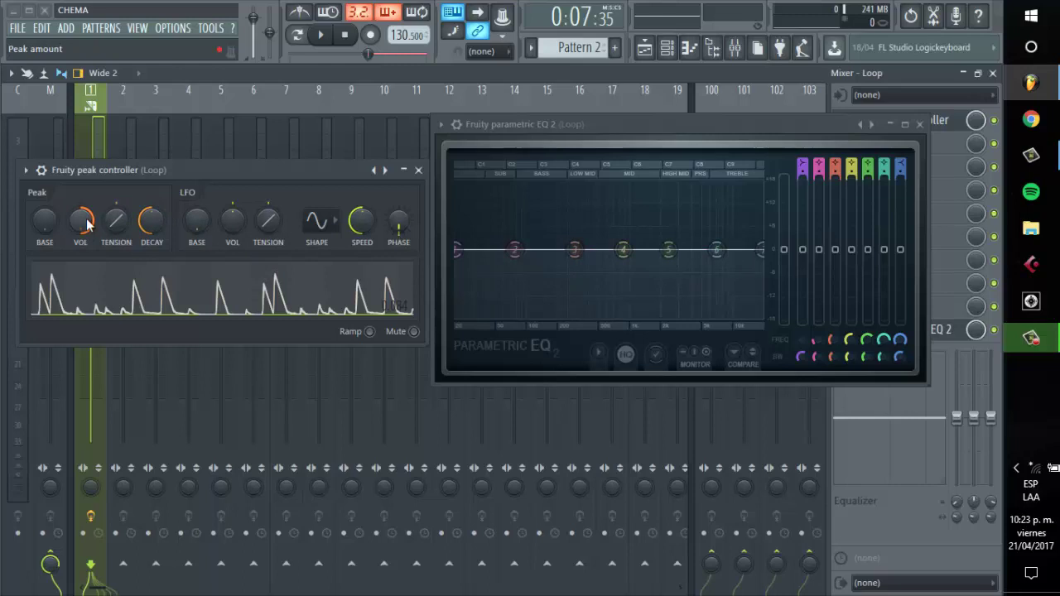
# Play the loop while trying the peak tension at 100% and then at a negative setting.
pyautogui.moveTo(137, 238); pyautogui.dragTo(125, 347)
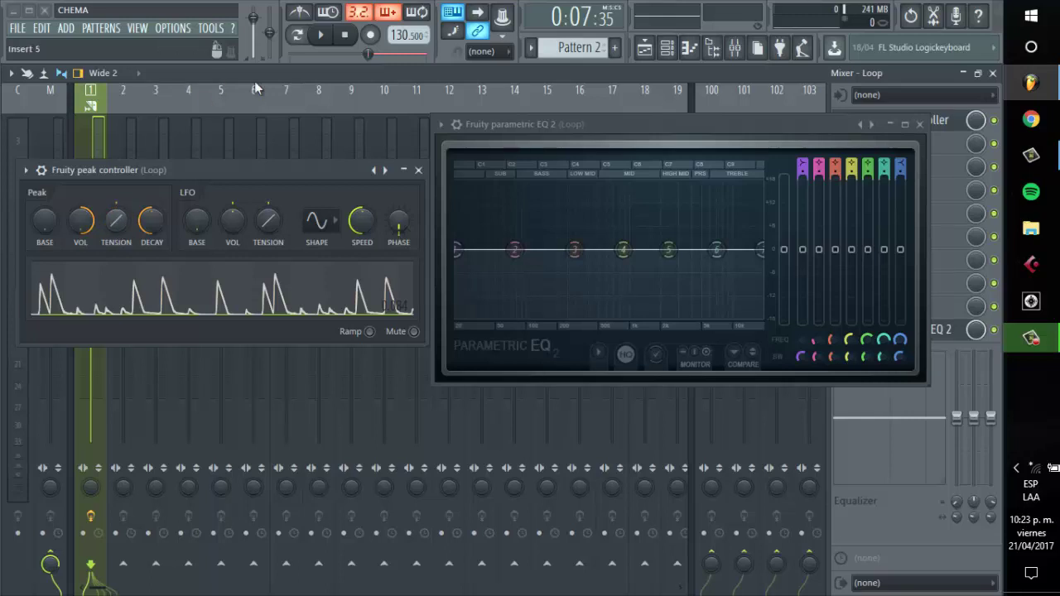
pyautogui.click(320, 34)
pyautogui.moveTo(123, 230); pyautogui.dragTo(62, 393)
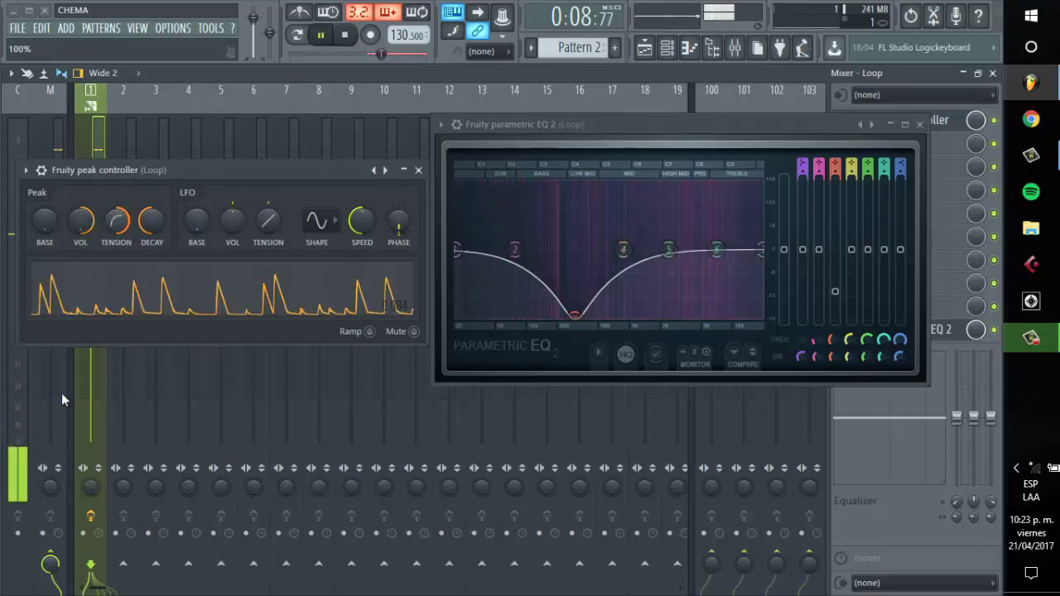
pyautogui.moveTo(118, 222); pyautogui.dragTo(227, 466)
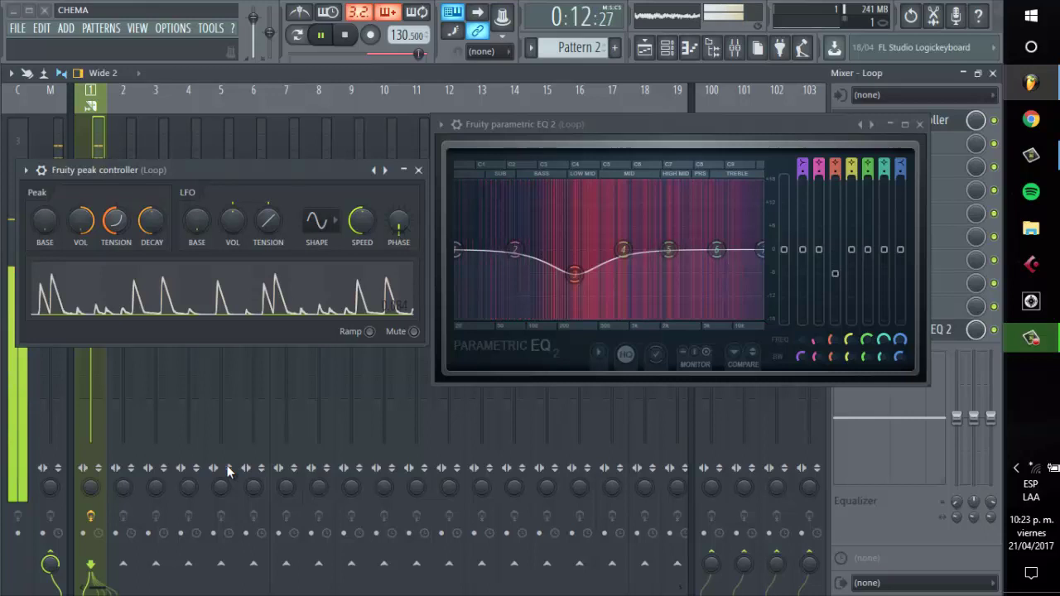
pyautogui.press('space')
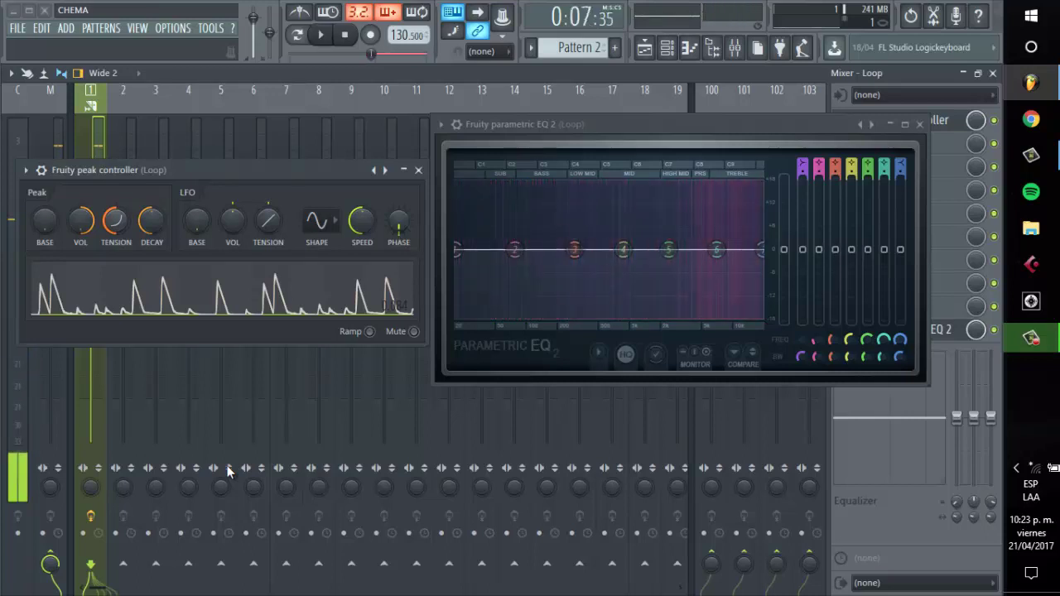
# Raise the peak tension to a strongly positive setting and audition the loop with it.
pyautogui.moveTo(114, 223); pyautogui.dragTo(146, 224)
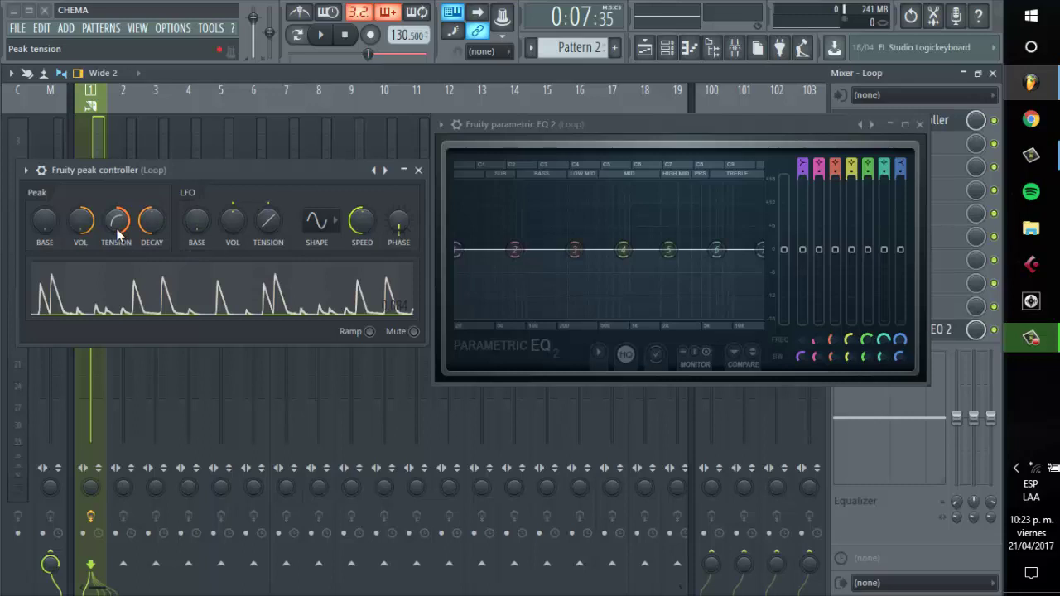
pyautogui.press('space')
pyautogui.press('space')
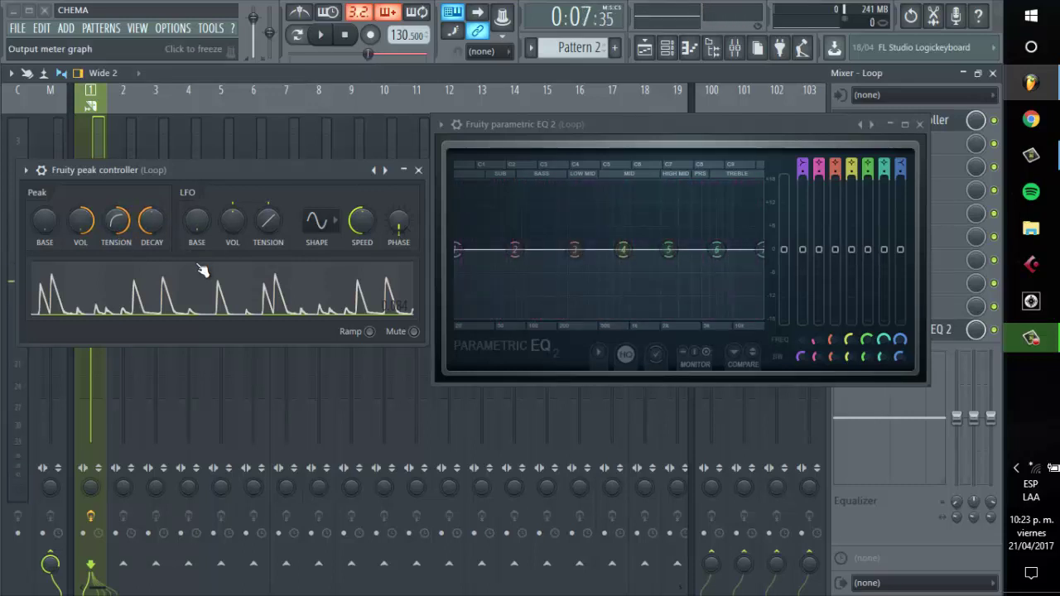
# Lower the peak tension to a strongly negative setting and audition the loop with it.
pyautogui.moveTo(115, 220); pyautogui.dragTo(123, 593)
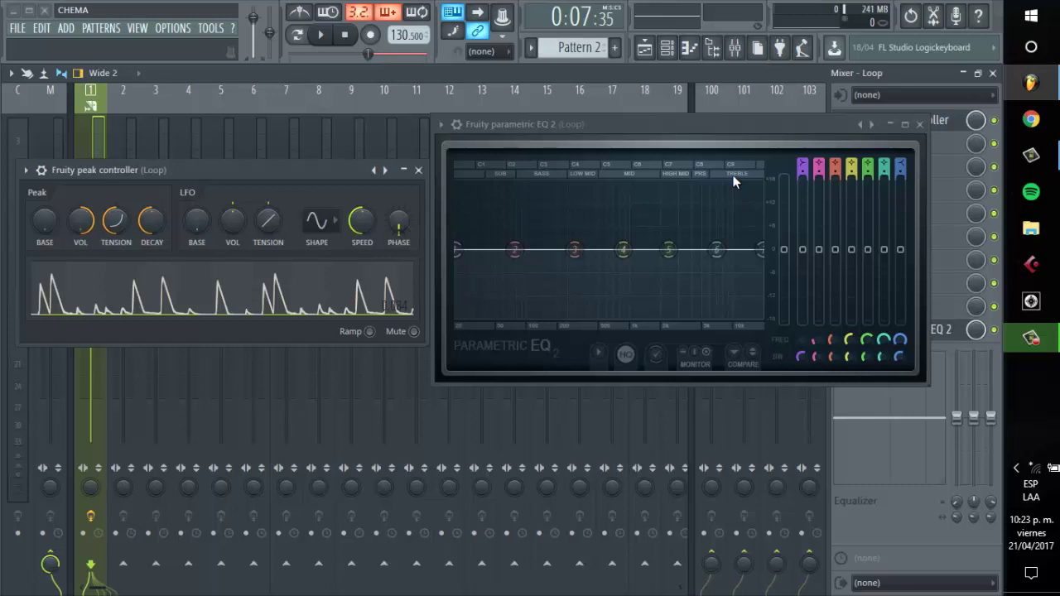
pyautogui.press('space')
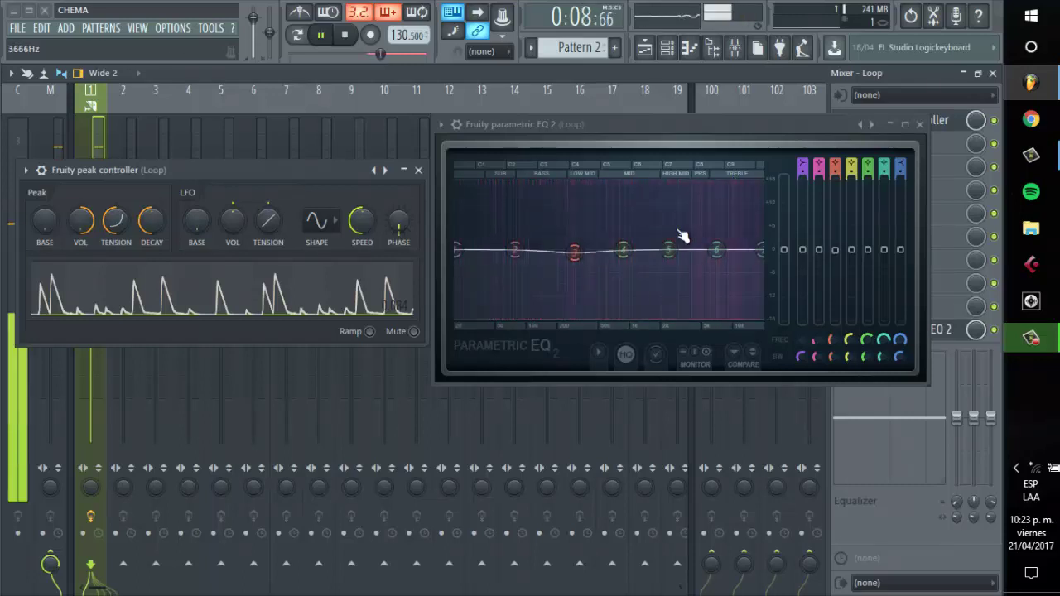
pyautogui.press('space')
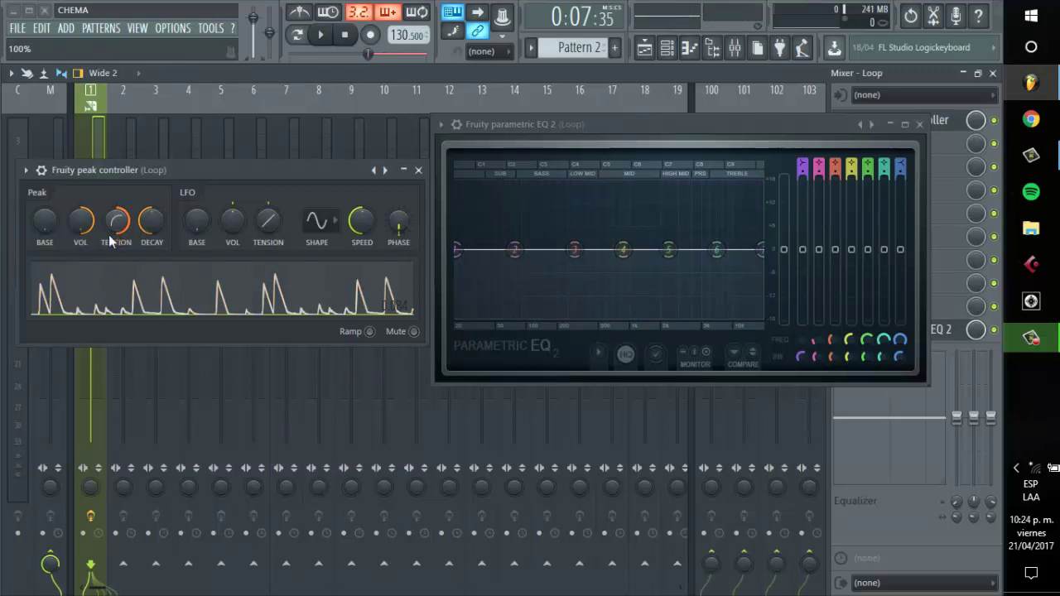
# Compare the loop with the peak tension at 100% and at -100%, and return the tension to its neutral centre setting.
pyautogui.press('space')
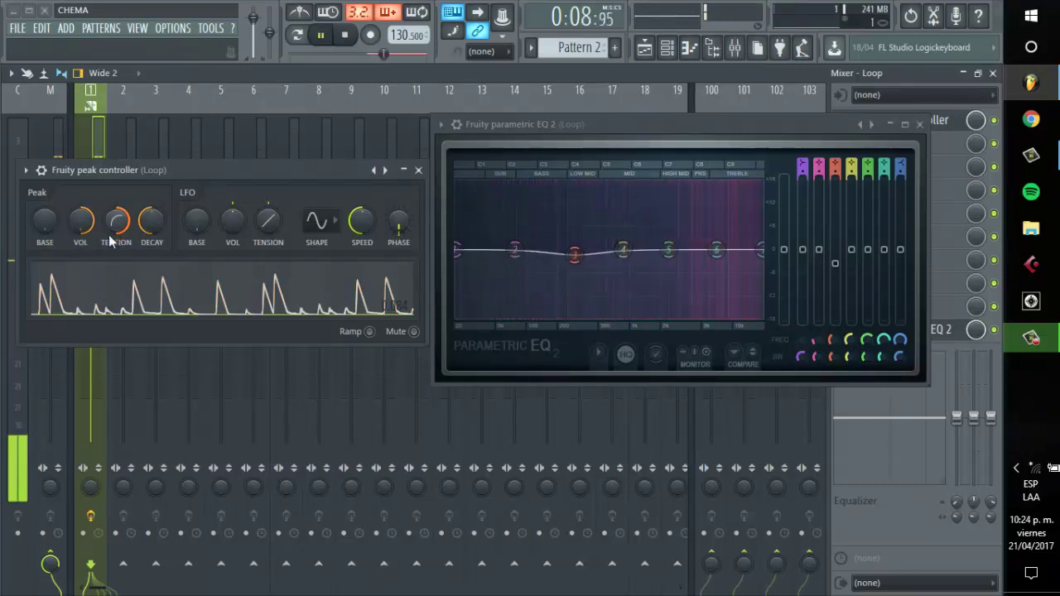
pyautogui.press('space')
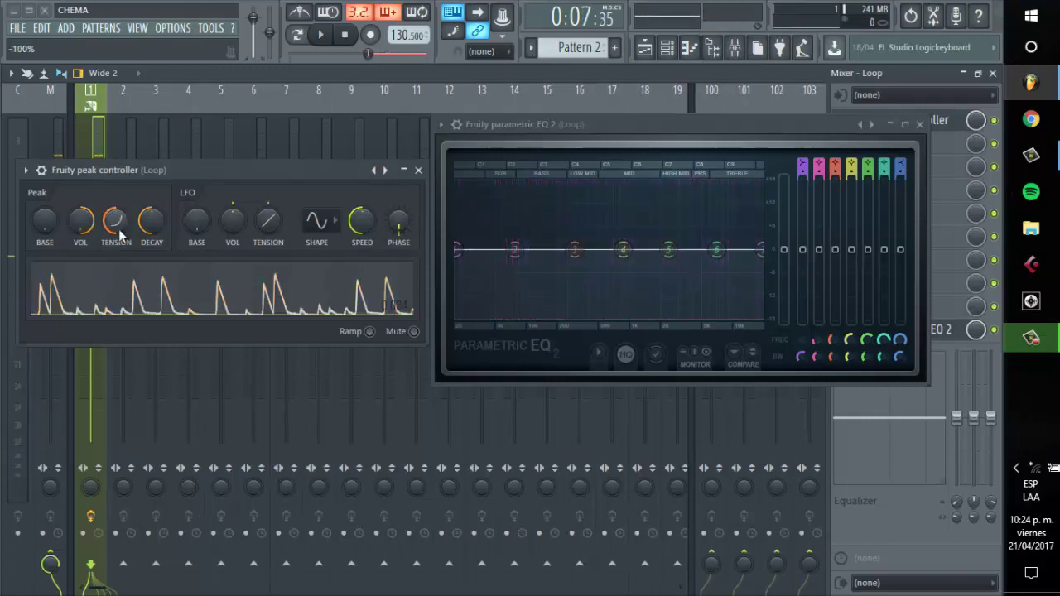
pyautogui.press('space')
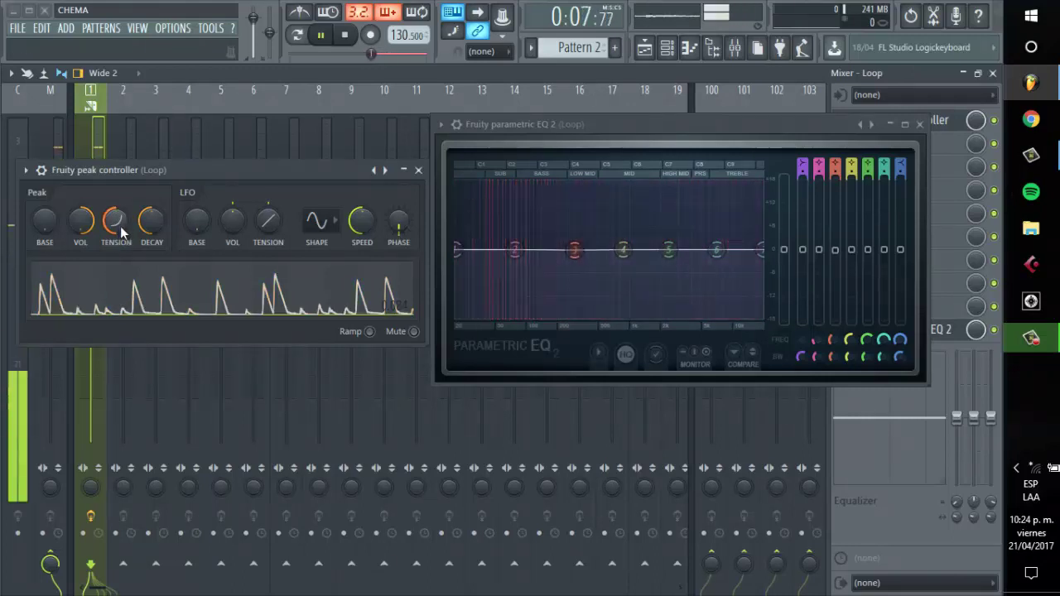
pyautogui.press('space')
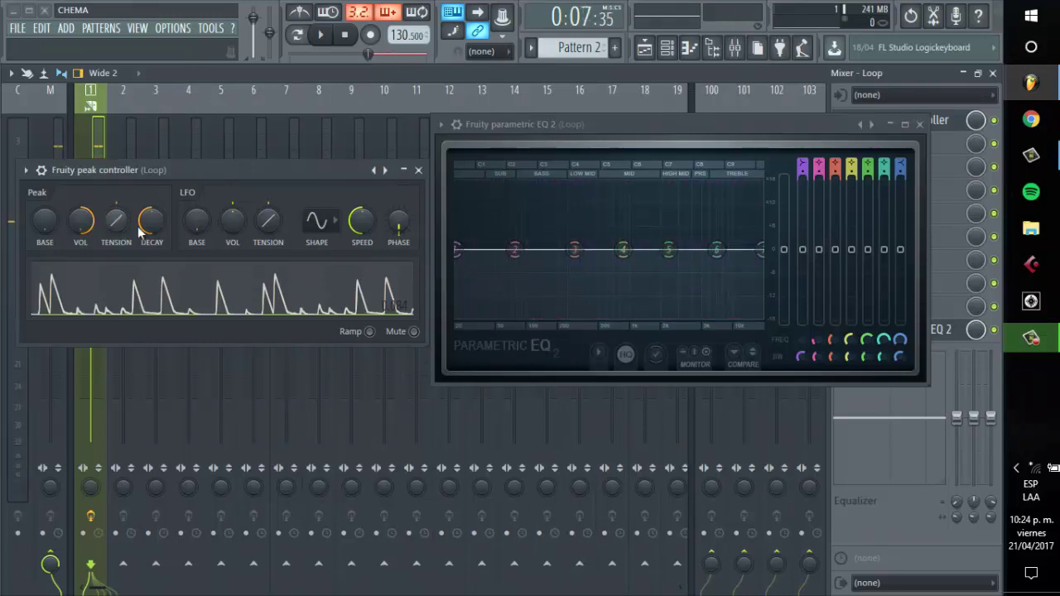
pyautogui.moveTo(118, 232)
pyautogui.mouseDown()
pyautogui.moveTo(98, 116)
pyautogui.moveTo(120, 253)
pyautogui.mouseUp()
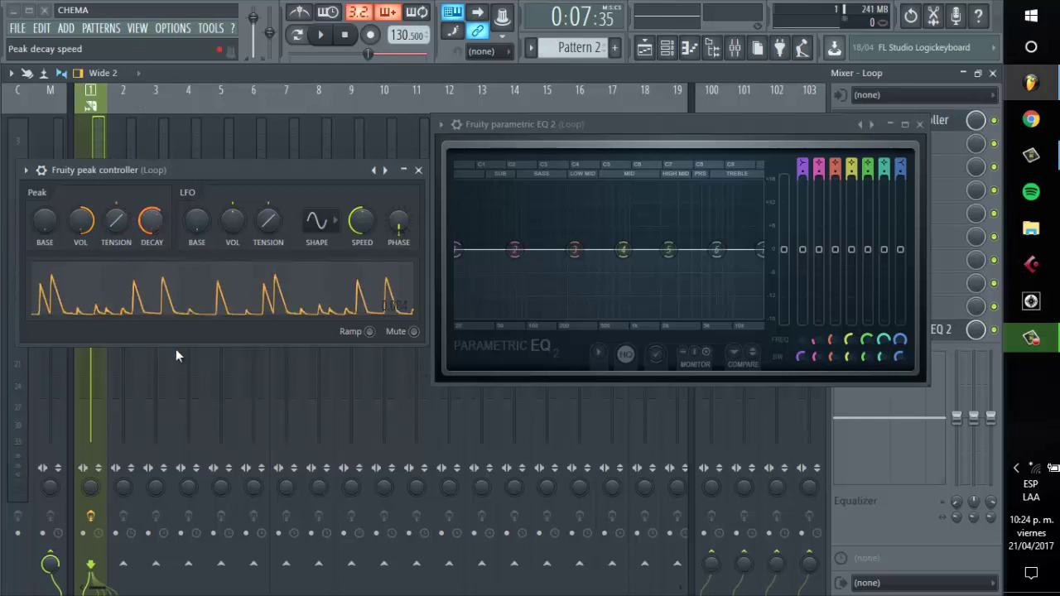
# Play the loop while varying the peak decay speed, bring the decay down to its minimum and stop playback.
pyautogui.moveTo(152, 219); pyautogui.dragTo(183, 420)
pyautogui.press('space')
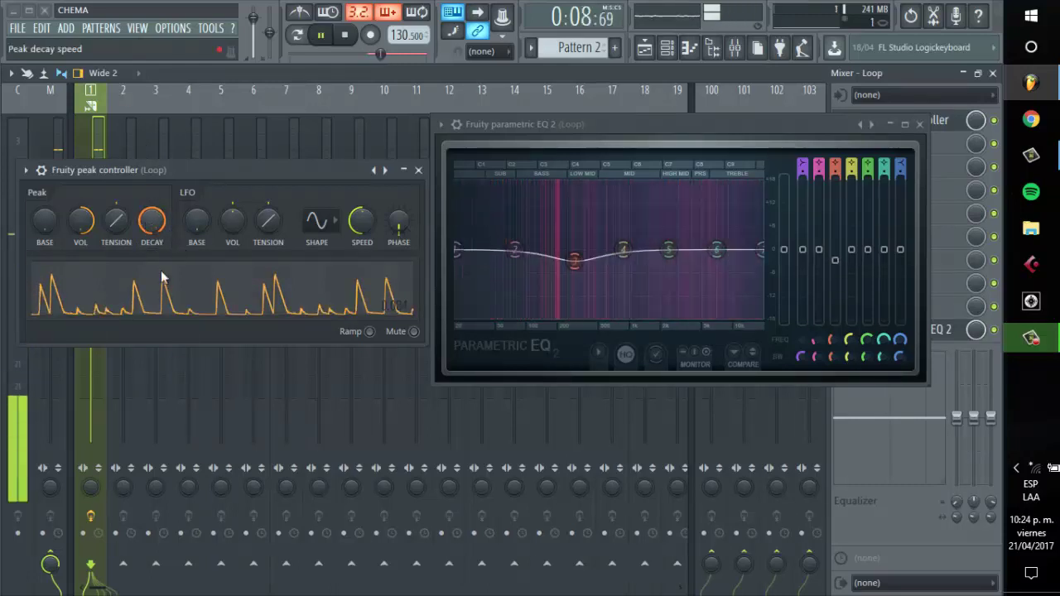
pyautogui.moveTo(174, 338); pyautogui.dragTo(191, 483)
pyautogui.press('space')
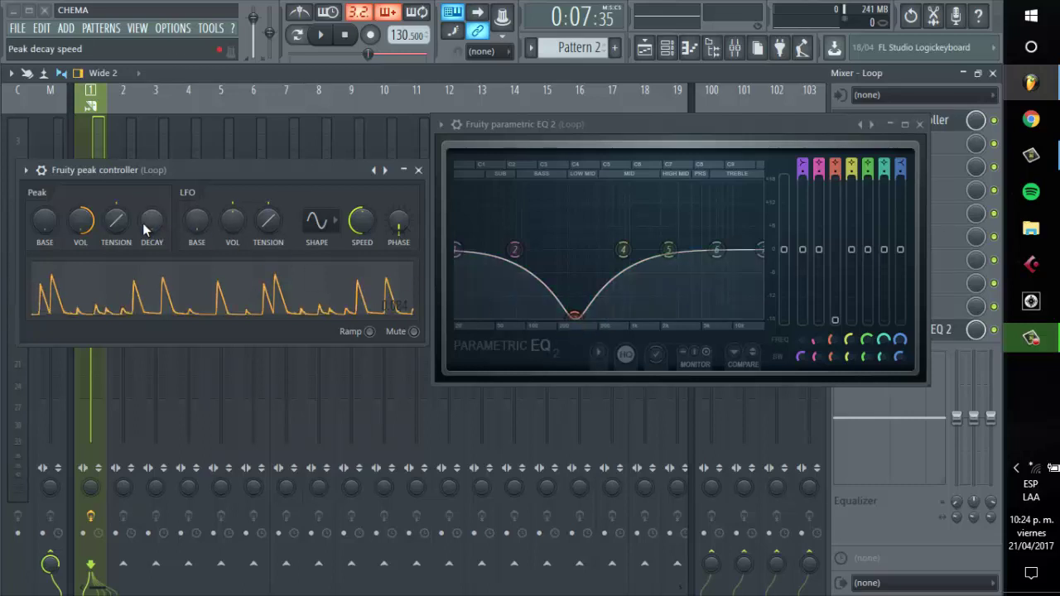
# Raise the peak decay speed to its maximum and audition the loop with it.
pyautogui.moveTo(149, 226); pyautogui.dragTo(148, 46)
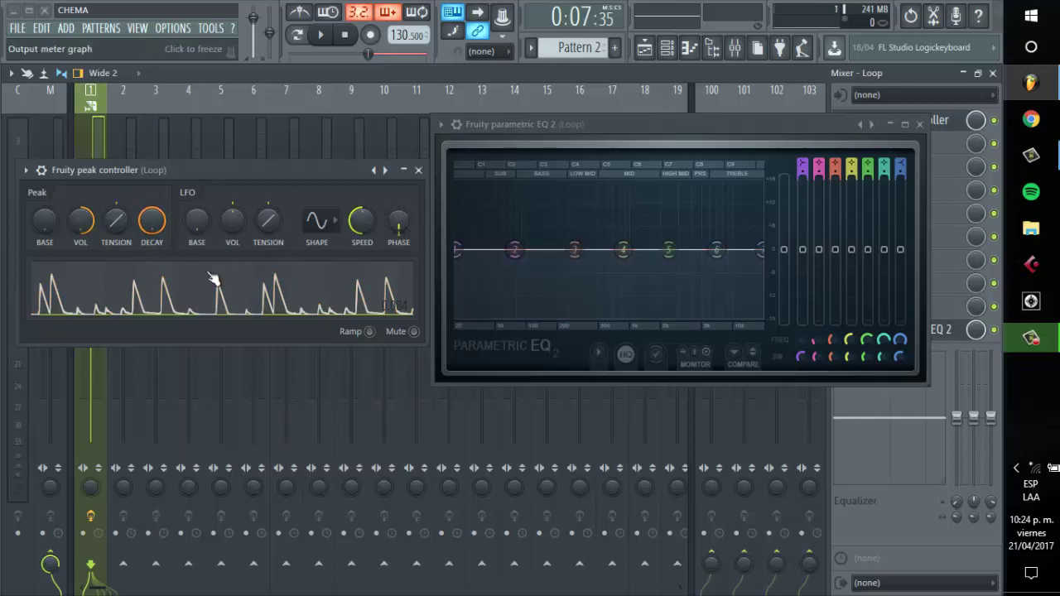
pyautogui.press('space')
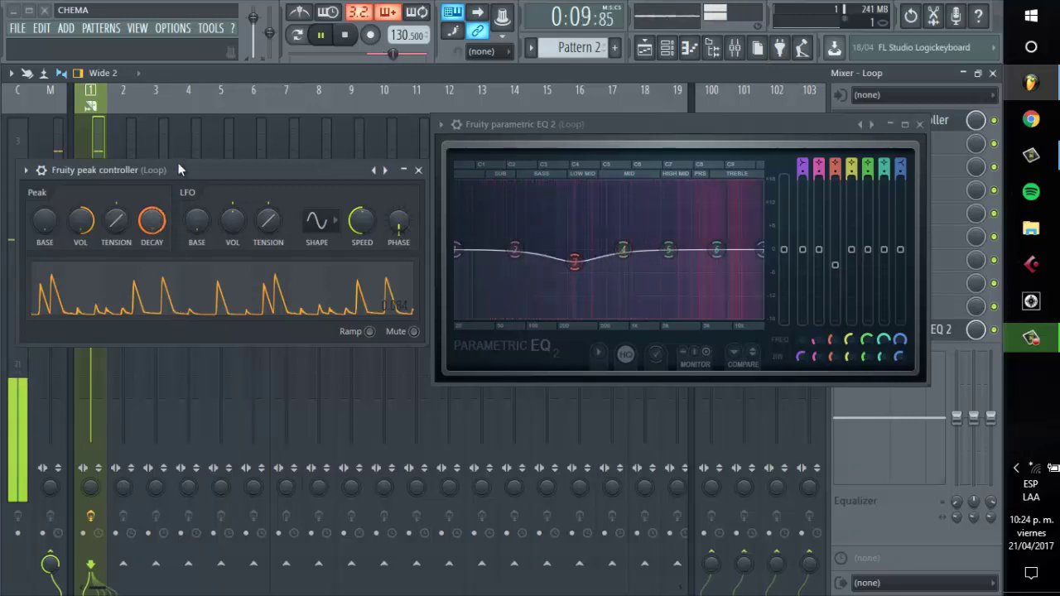
pyautogui.press('space')
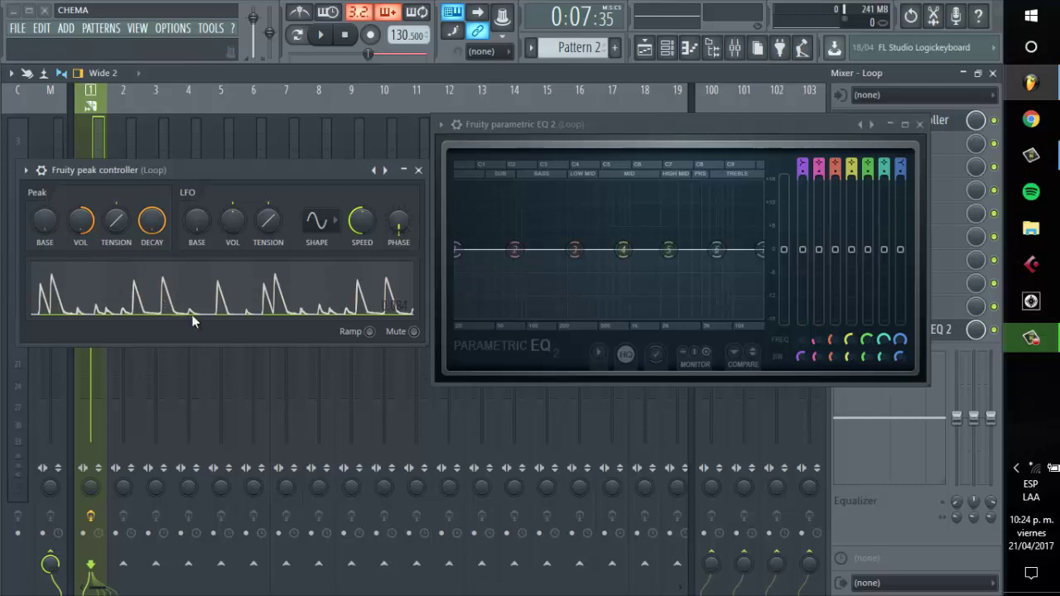
# While the loop plays, lower the peak volume to about 15%, make the tension moderately negative and ease the decay below its maximum.
pyautogui.press('space')
pyautogui.moveTo(91, 247); pyautogui.dragTo(97, 299)
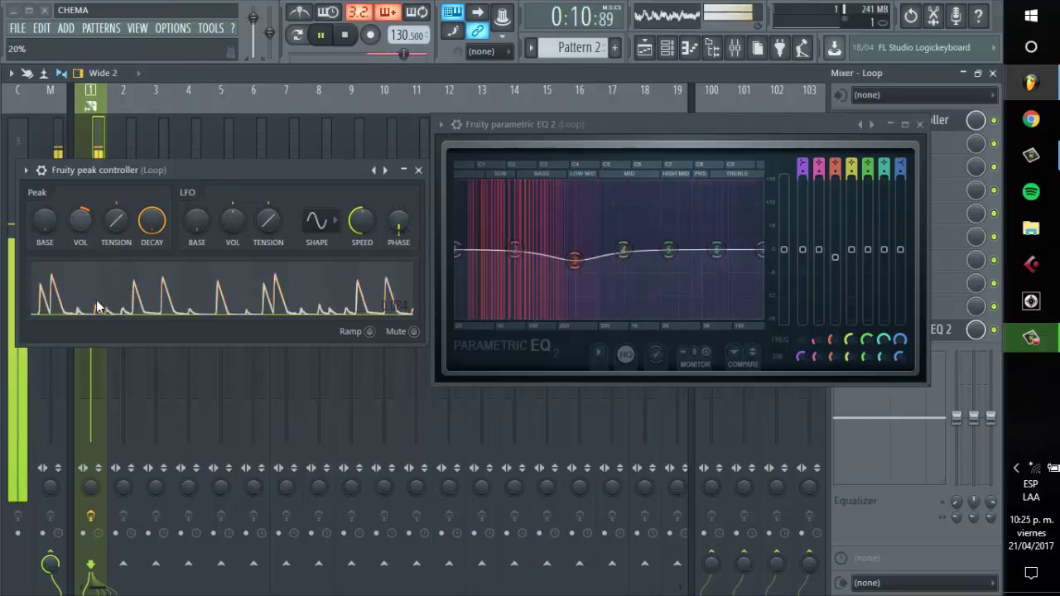
pyautogui.moveTo(116, 222); pyautogui.dragTo(163, 469)
pyautogui.moveTo(117, 229); pyautogui.dragTo(107, 141)
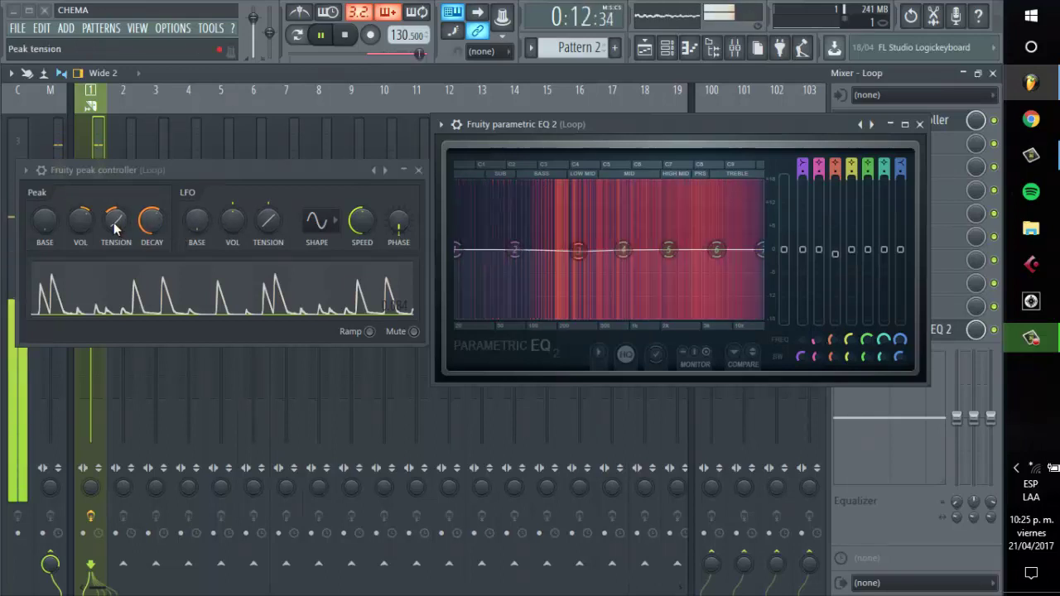
pyautogui.moveTo(113, 223); pyautogui.dragTo(79, 220)
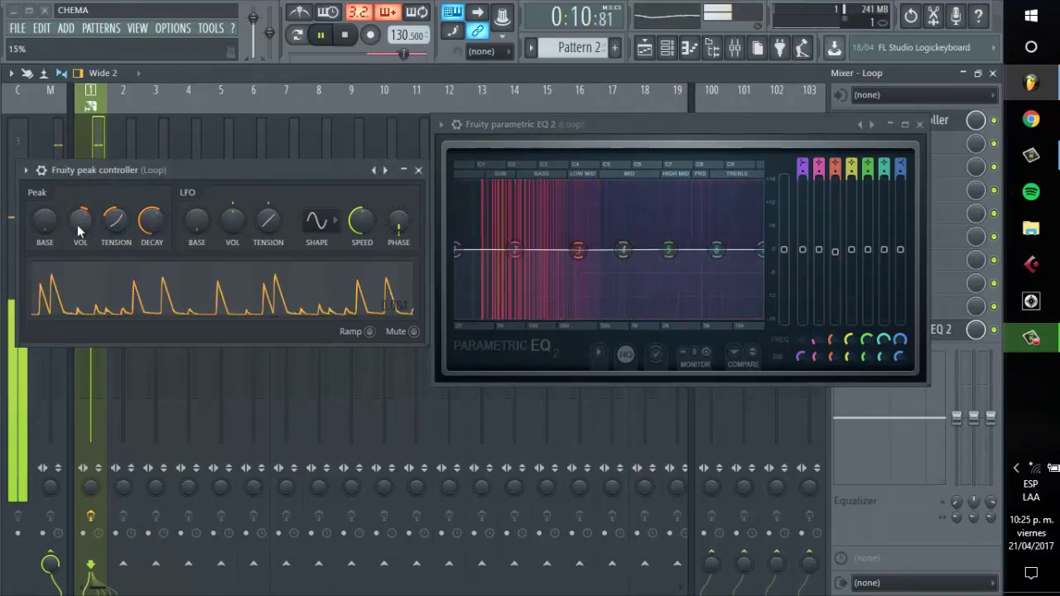
pyautogui.press('space')
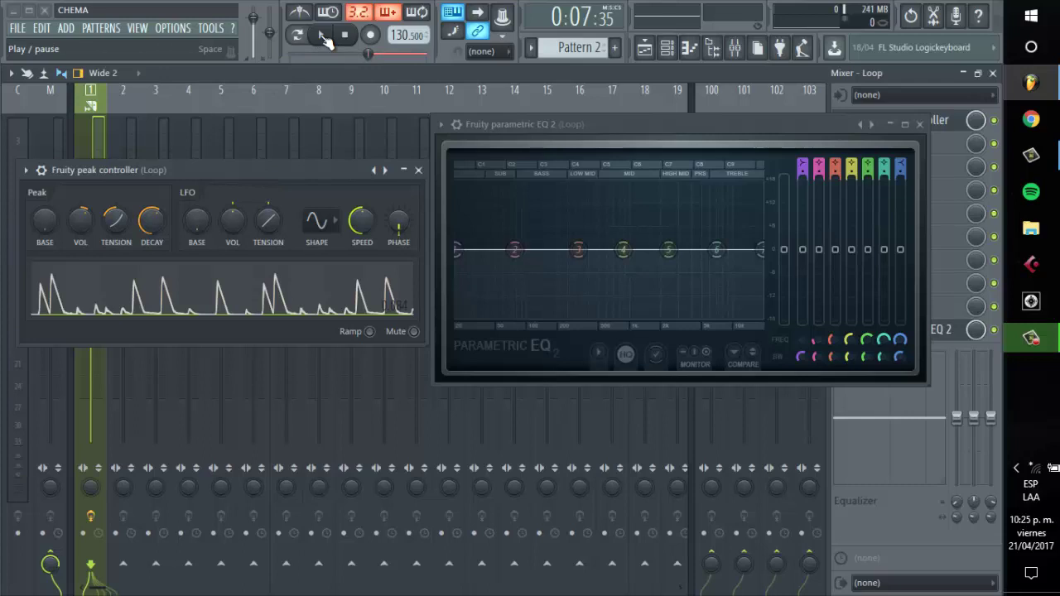
# Rearrange the two plugin windows to free space and load a second Fruity Peak Controller into mixer slot 2.
pyautogui.moveTo(251, 170); pyautogui.dragTo(236, 81)
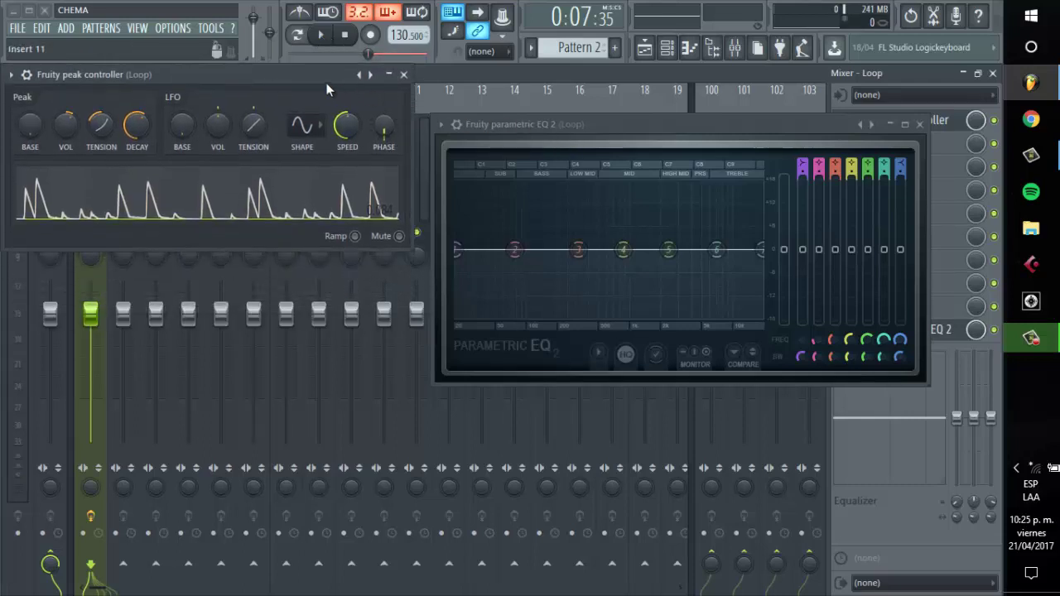
pyautogui.moveTo(540, 127); pyautogui.dragTo(689, 258)
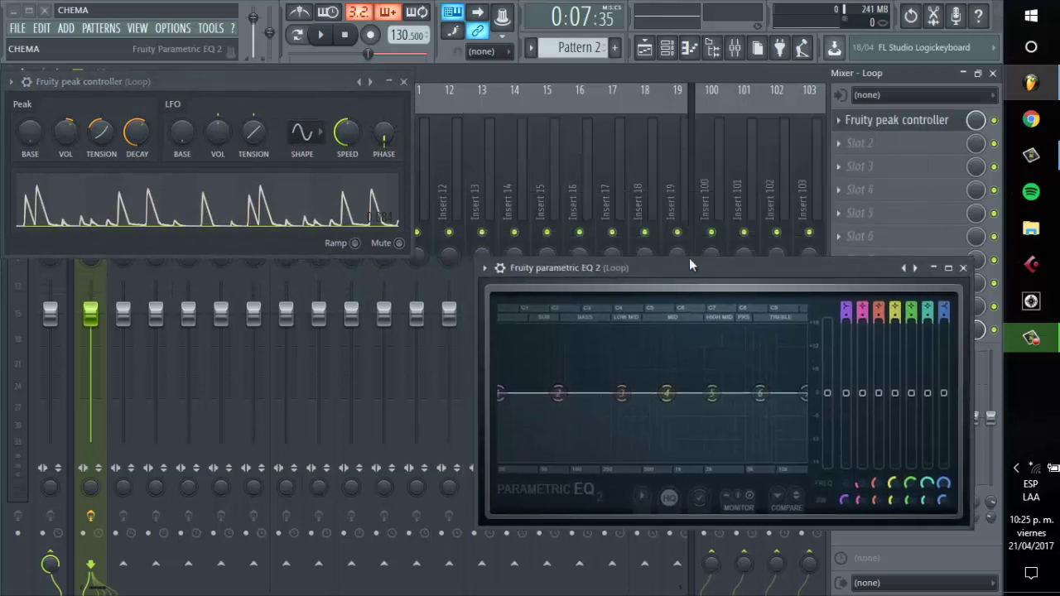
pyautogui.click(849, 150)
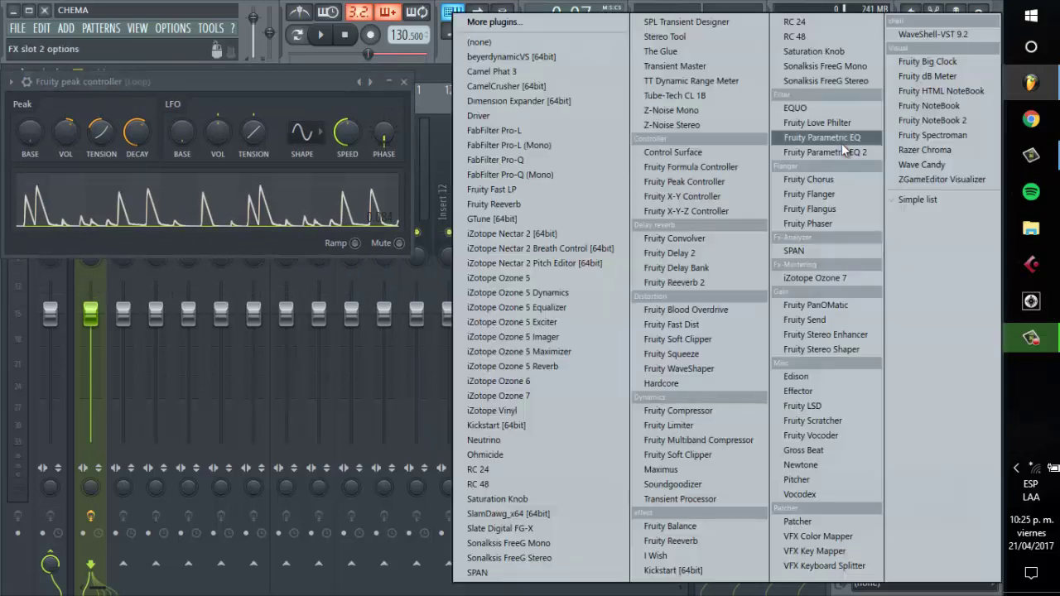
pyautogui.click(747, 187)
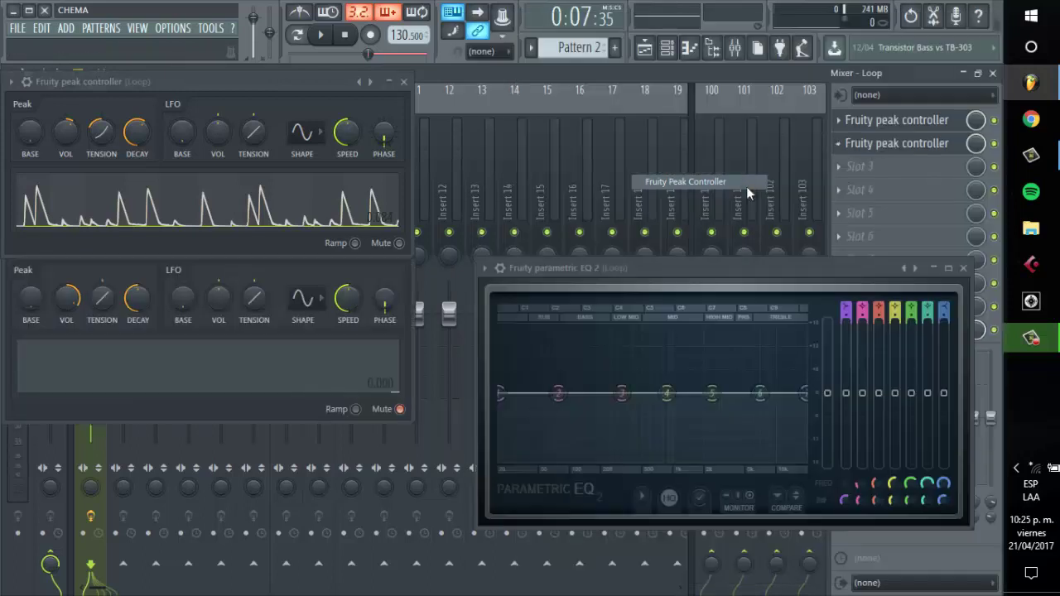
# Link the EQ's band 4 level to the Peak+LFO output of the second peak controller.
pyautogui.rightClick(896, 392)
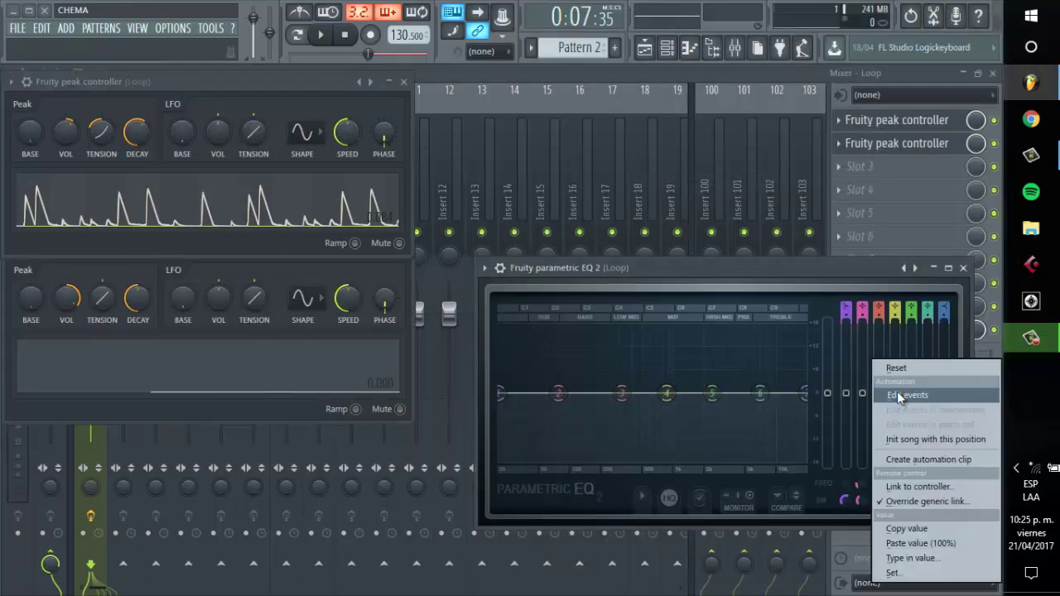
pyautogui.click(919, 487)
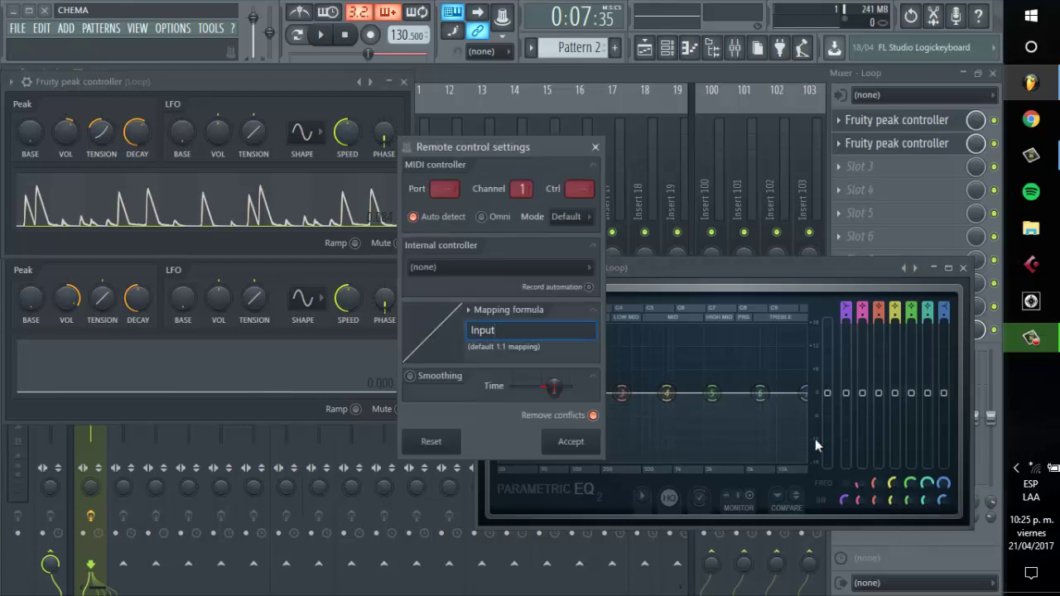
pyautogui.click(489, 269)
pyautogui.click(483, 285)
pyautogui.click(488, 272)
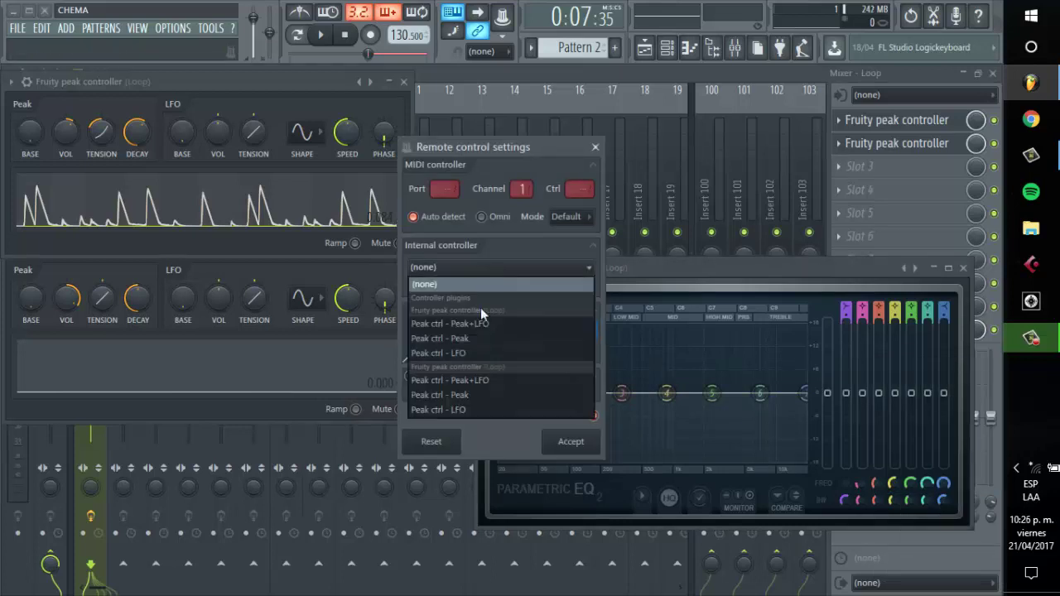
pyautogui.click(479, 379)
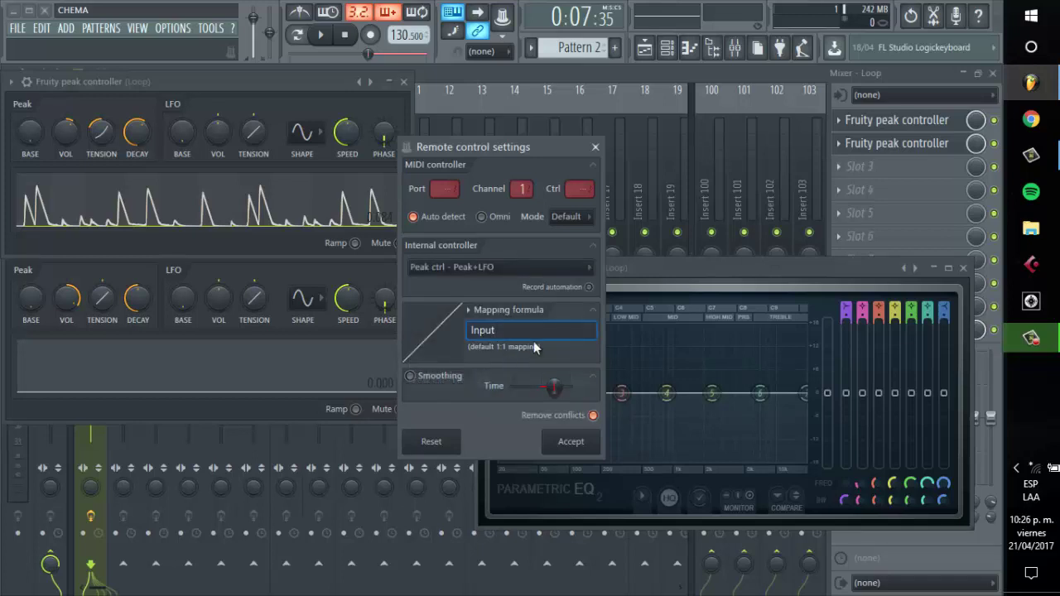
# Invert the band 4 link's mapping with the formula 0.5-Input and accept the remote control settings.
pyautogui.click(470, 314)
pyautogui.click(485, 350)
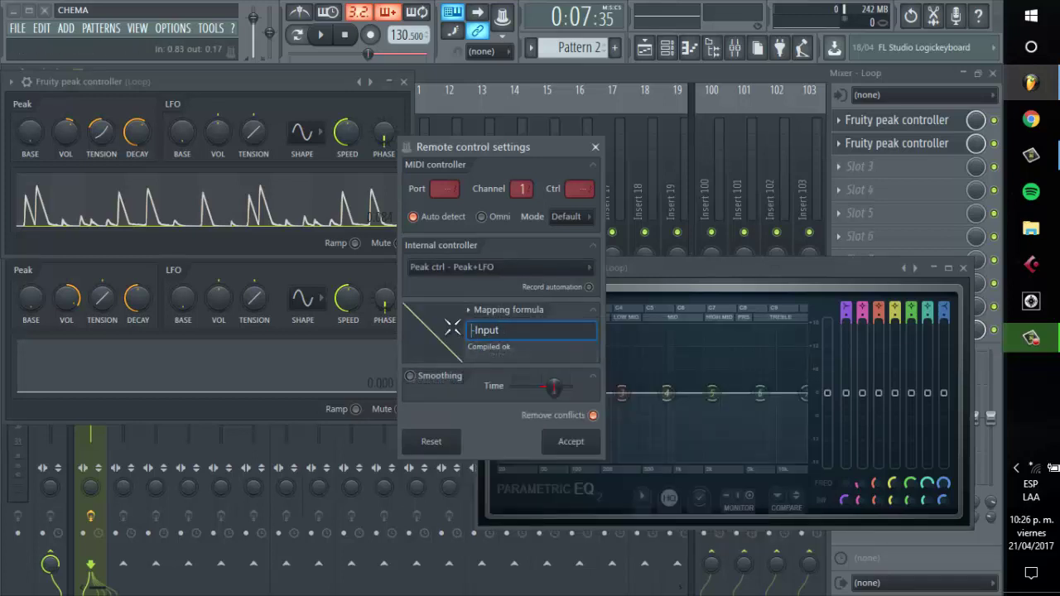
pyautogui.write('0.5')
pyautogui.click(571, 442)
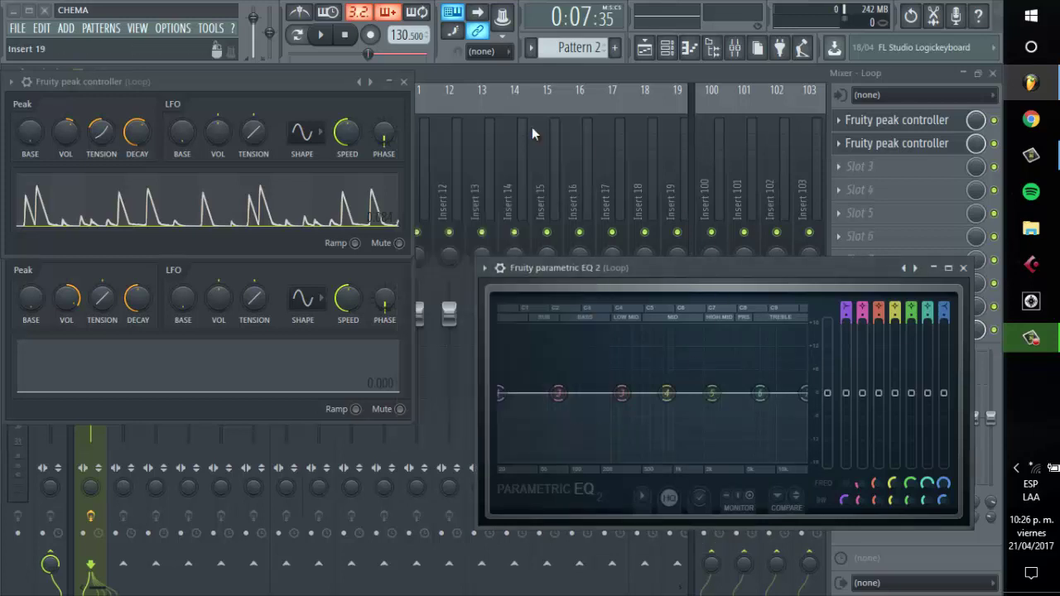
# While the loop plays, raise the second peak controller's decay, make its peak tension negative and reduce its peak volume.
pyautogui.click(321, 34)
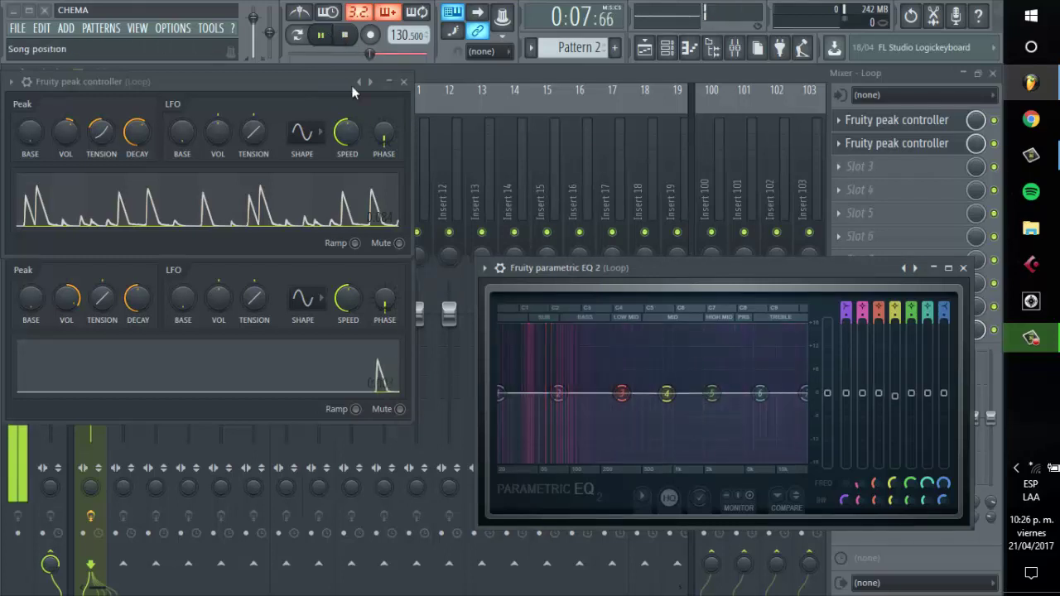
pyautogui.moveTo(135, 296); pyautogui.dragTo(129, 246)
pyautogui.moveTo(101, 298); pyautogui.dragTo(105, 352)
pyautogui.moveTo(67, 299); pyautogui.dragTo(71, 364)
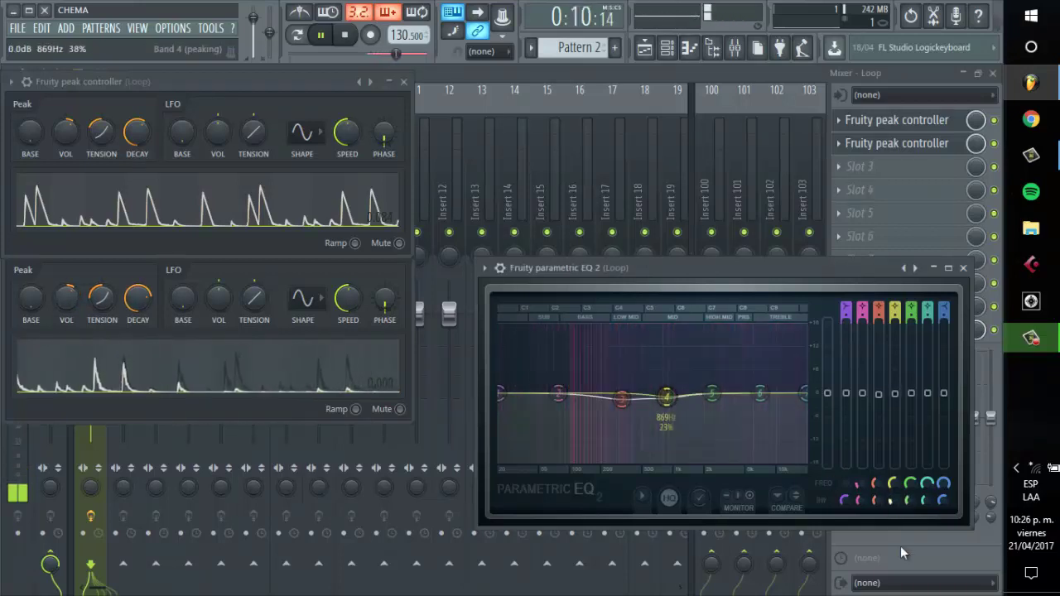
# Narrow EQ band 4 and raise its frequency into the presence range, stop playback and reposition the EQ window beside the controllers.
pyautogui.moveTo(895, 493); pyautogui.dragTo(909, 271)
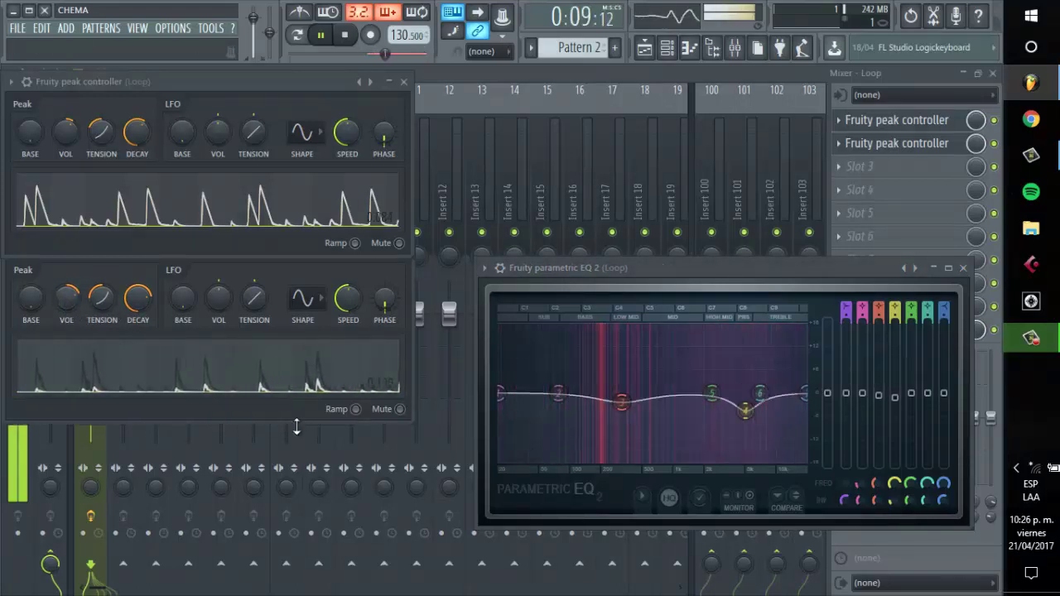
pyautogui.press('space')
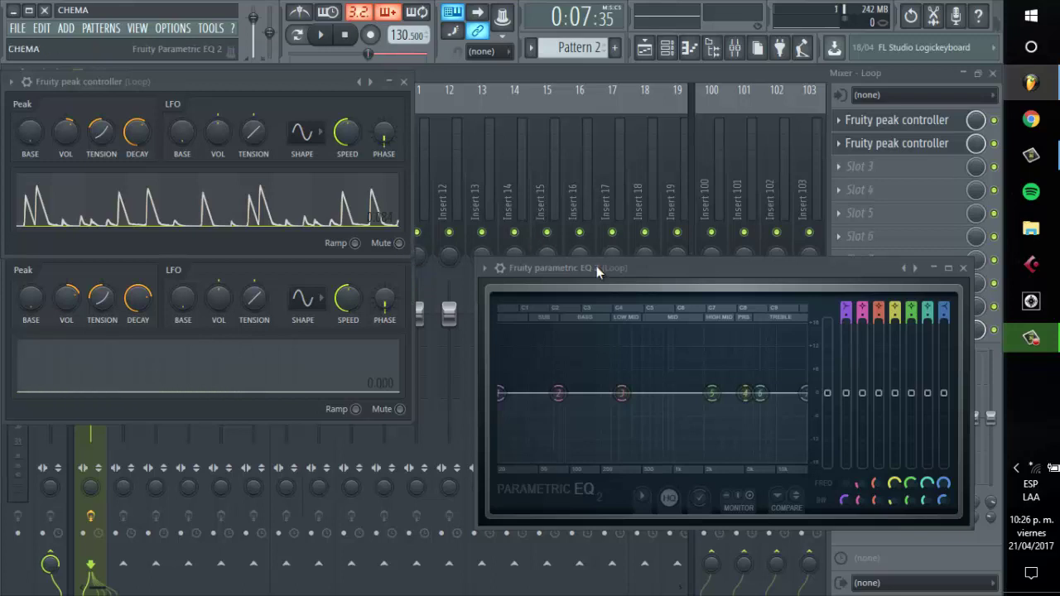
pyautogui.moveTo(597, 266); pyautogui.dragTo(537, 130)
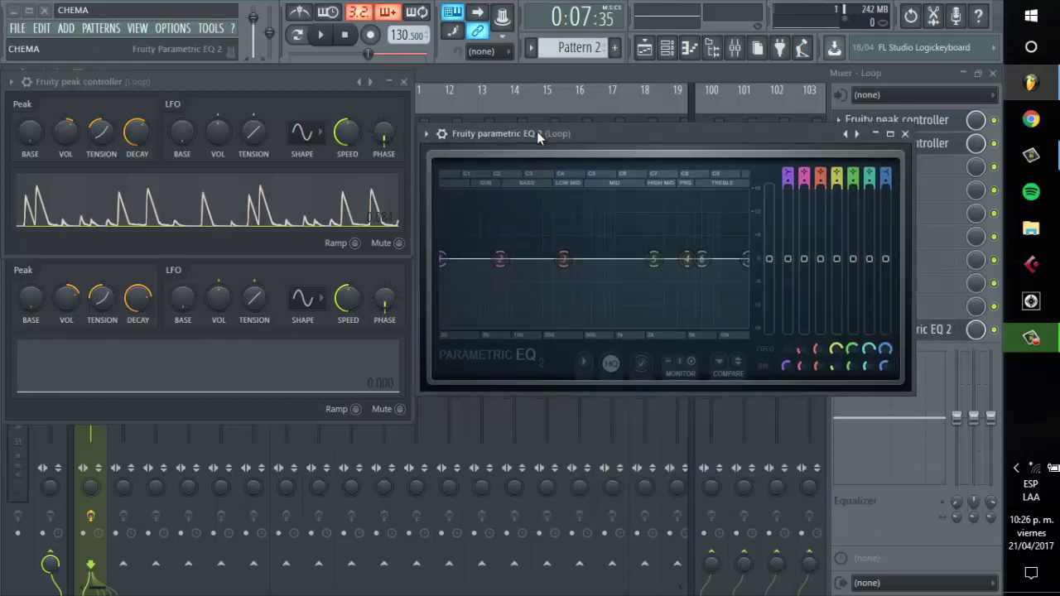